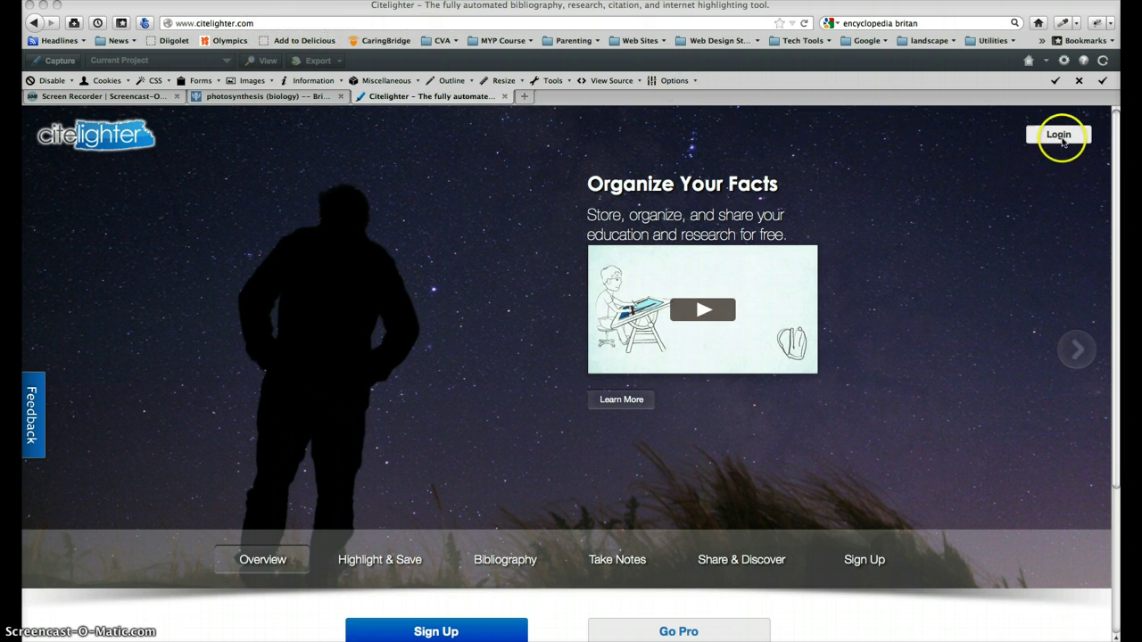
Log in to the Citelighter website with the saved account credentials
{"action": "left_click", "coordinate": [1069, 137]}
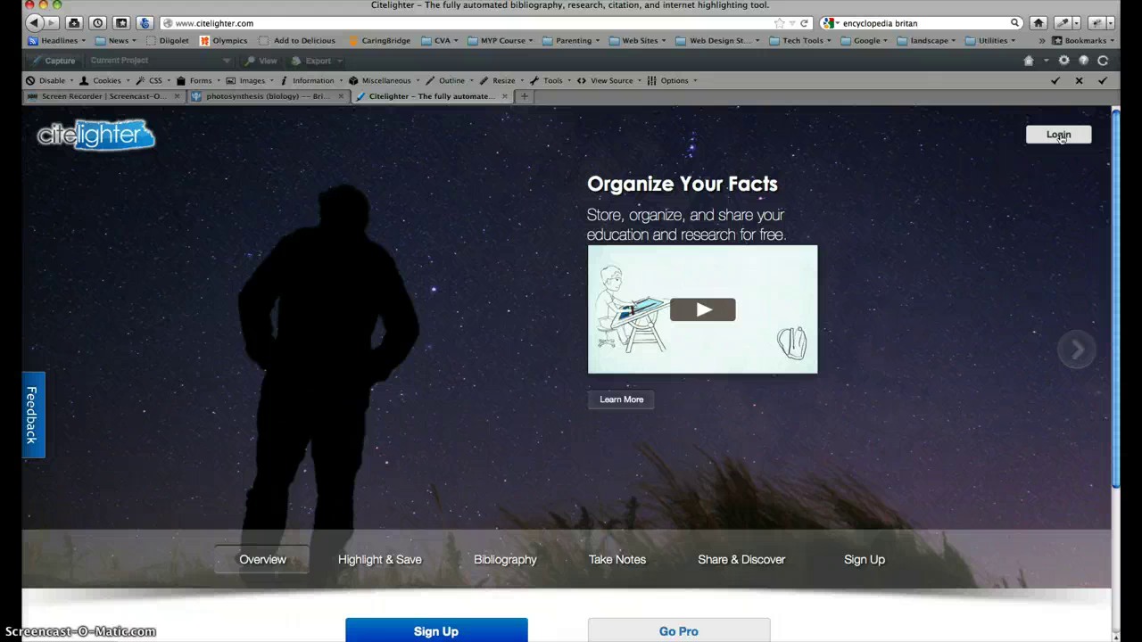
{"action": "left_click", "coordinate": [1060, 136]}
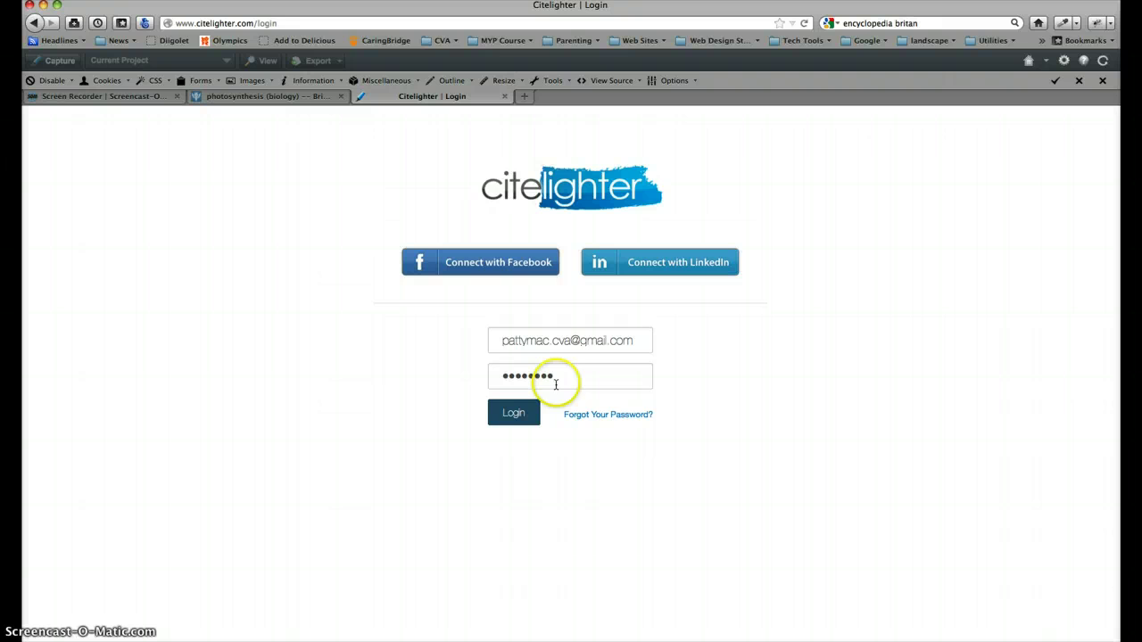
{"action": "left_click", "coordinate": [514, 415]}
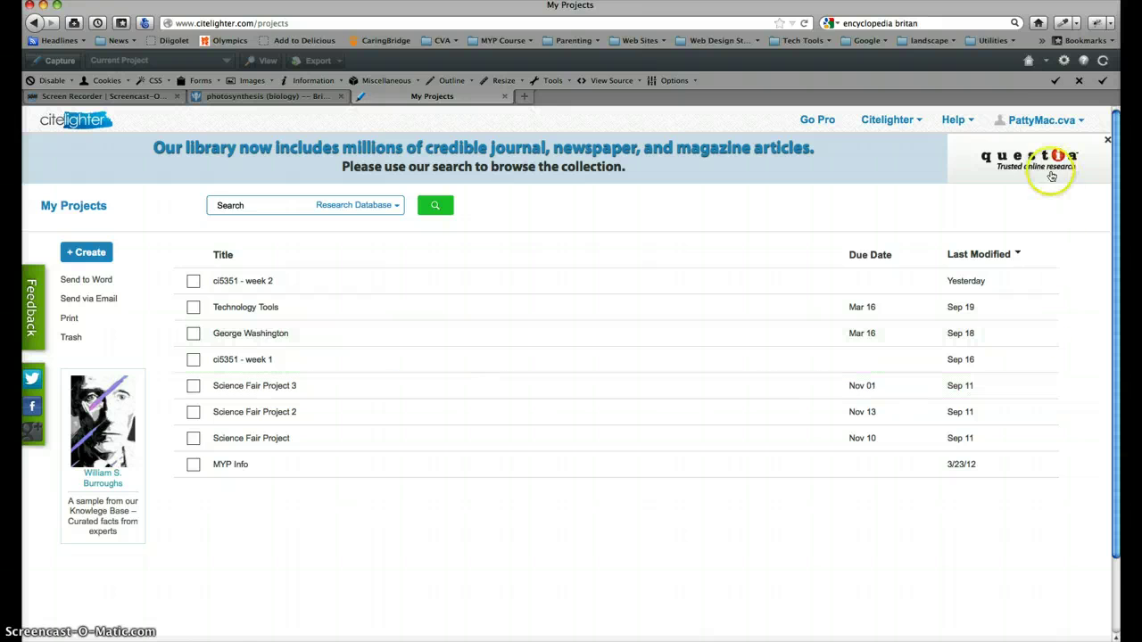
Download the Citelighter browser add-on, allow its installation, and dismiss the restart notice
{"action": "left_click", "coordinate": [1055, 121]}
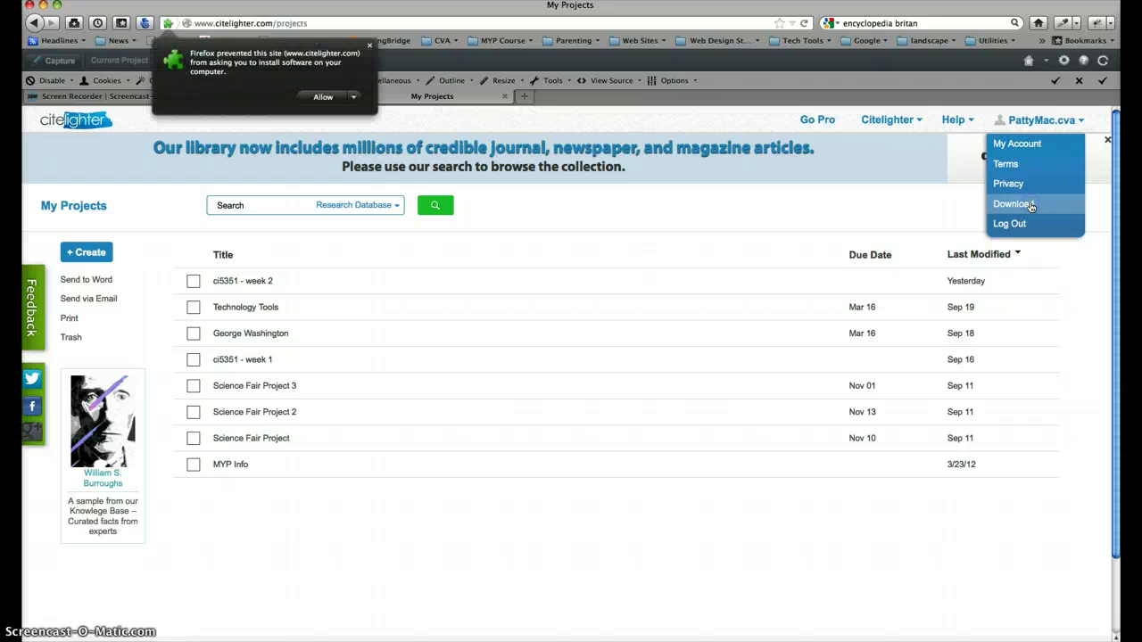
{"action": "left_click", "coordinate": [1030, 205]}
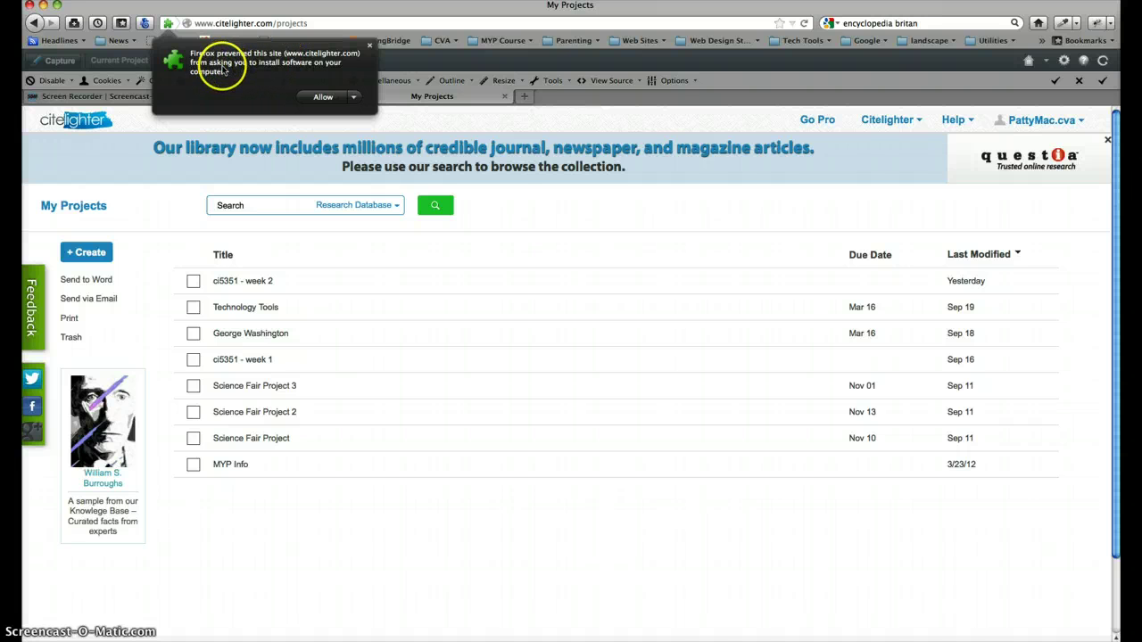
{"action": "left_click", "coordinate": [317, 100]}
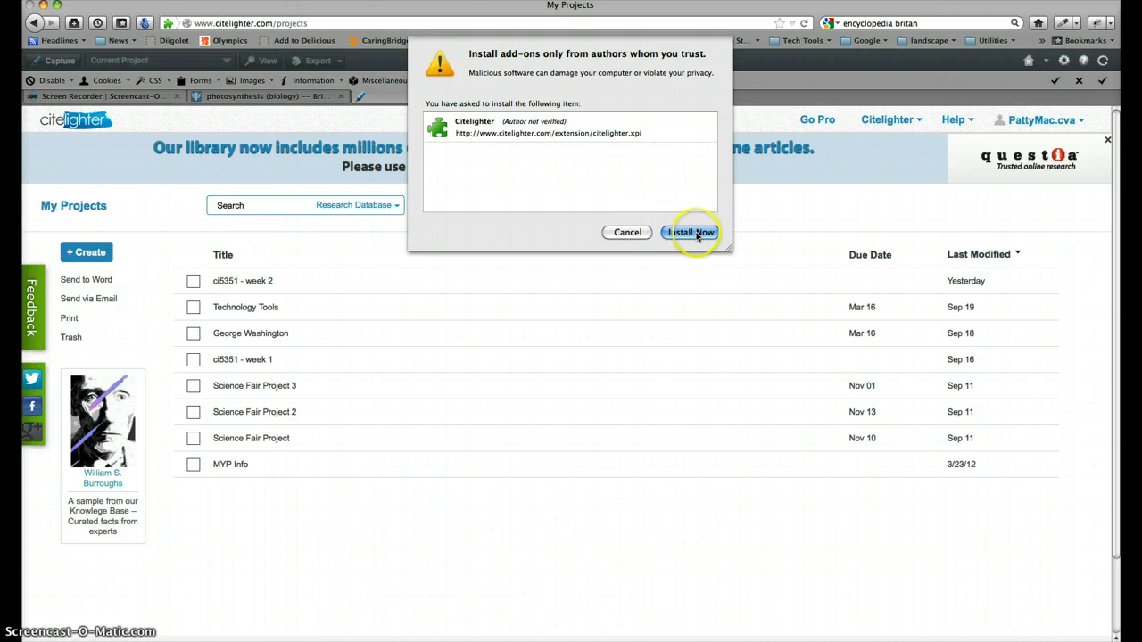
{"action": "left_click", "coordinate": [702, 234]}
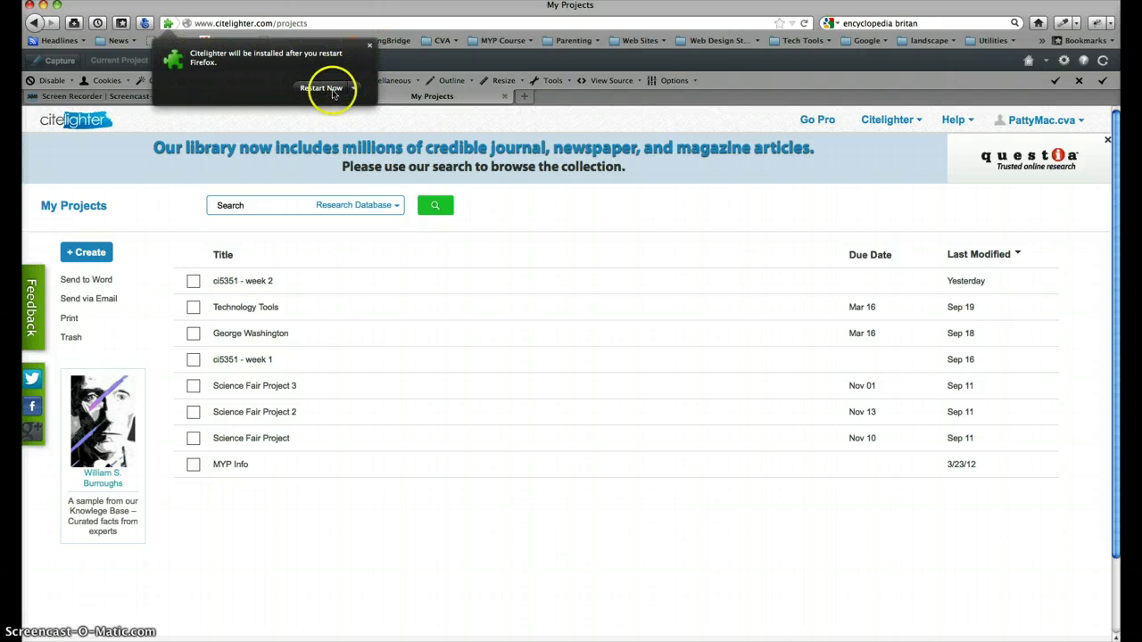
{"action": "left_click", "coordinate": [369, 45]}
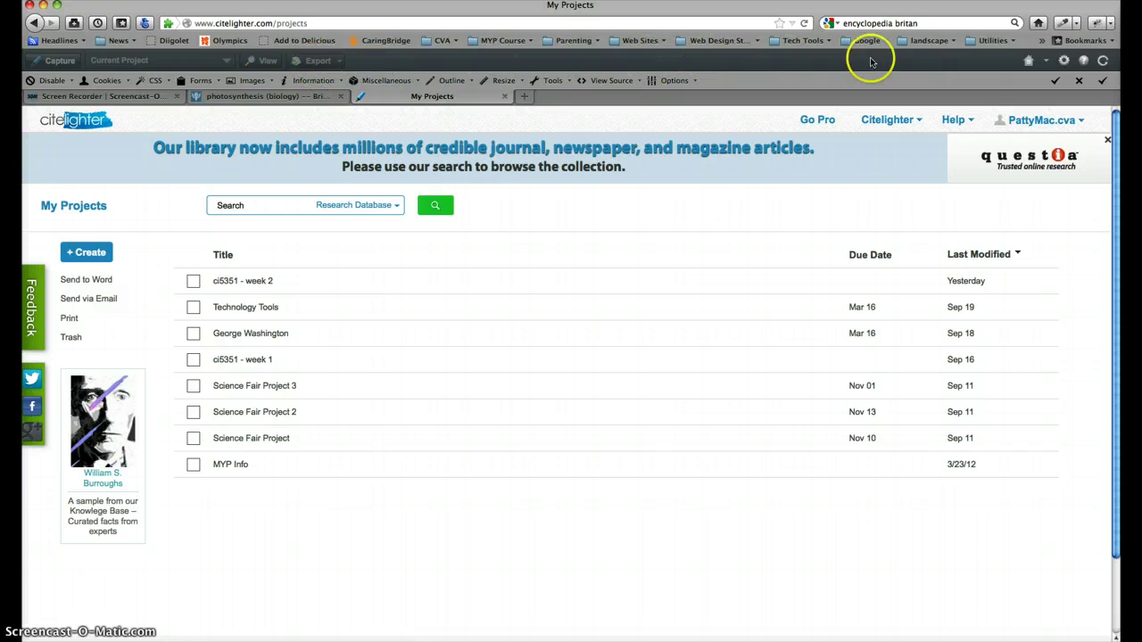
{"action": "left_click", "coordinate": [1063, 61]}
{"action": "left_click", "coordinate": [1065, 63]}
{"action": "left_click", "coordinate": [1085, 63]}
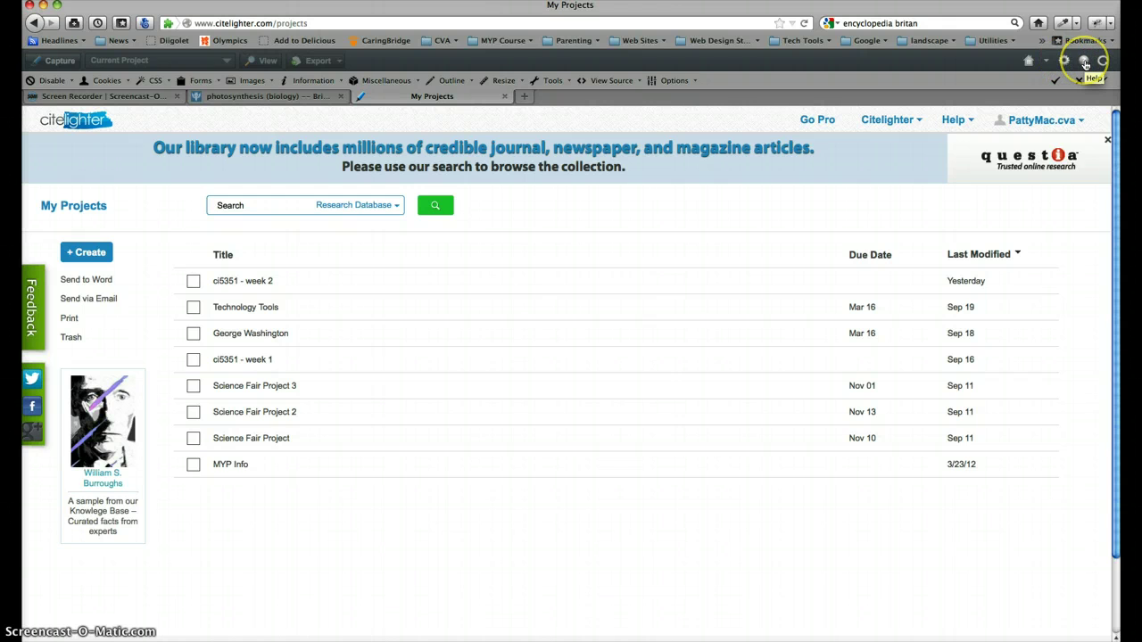
{"action": "left_click", "coordinate": [1103, 62]}
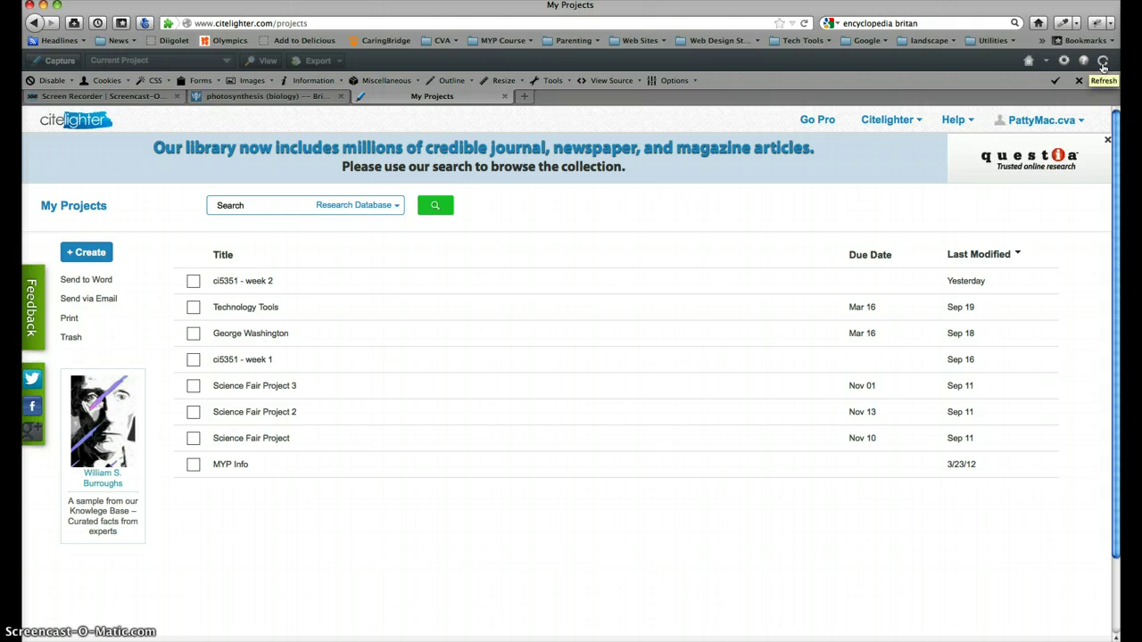
{"action": "left_click", "coordinate": [1092, 69]}
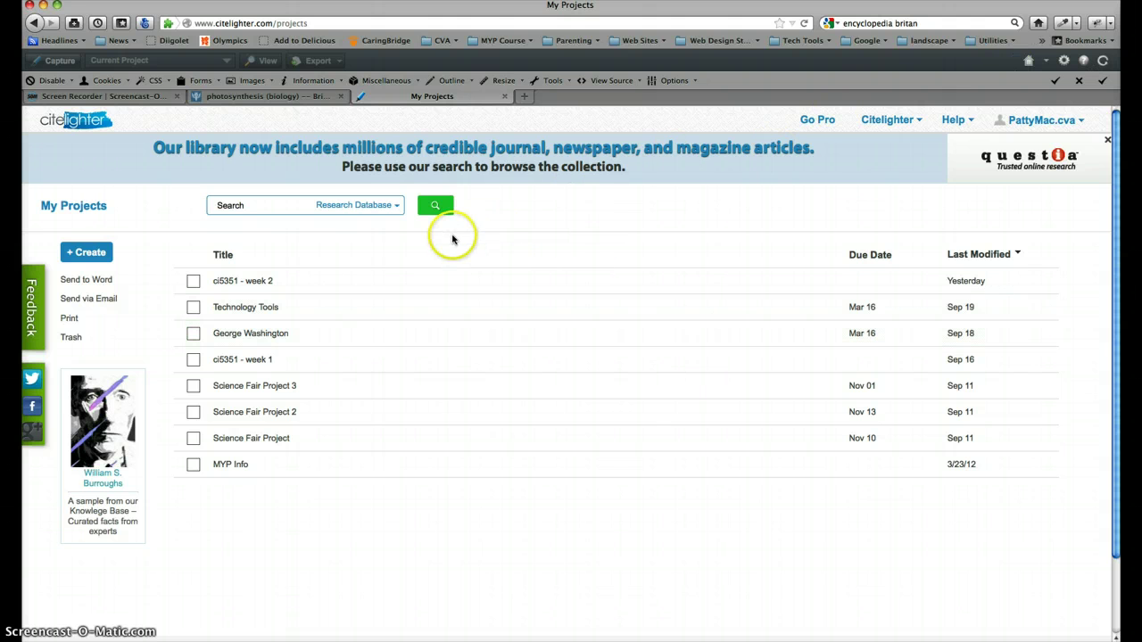
Sign in to the Citelighter toolbar with the saved credentials, closing the My Projects pages to return to the Britannica article
{"action": "left_click", "coordinate": [505, 98]}
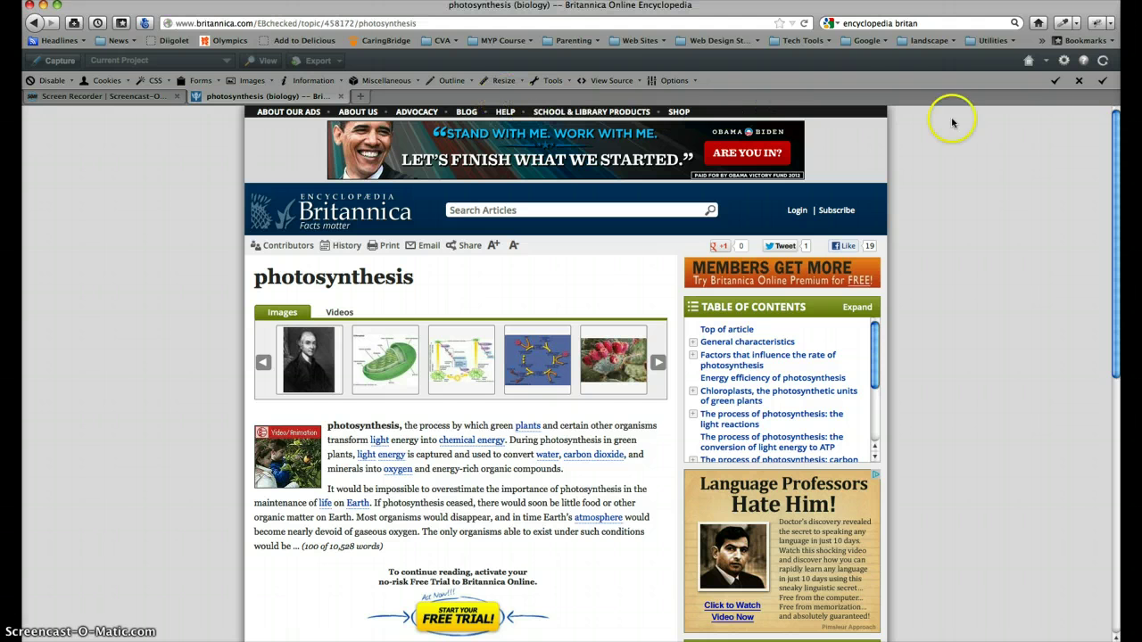
{"action": "left_click", "coordinate": [1048, 62]}
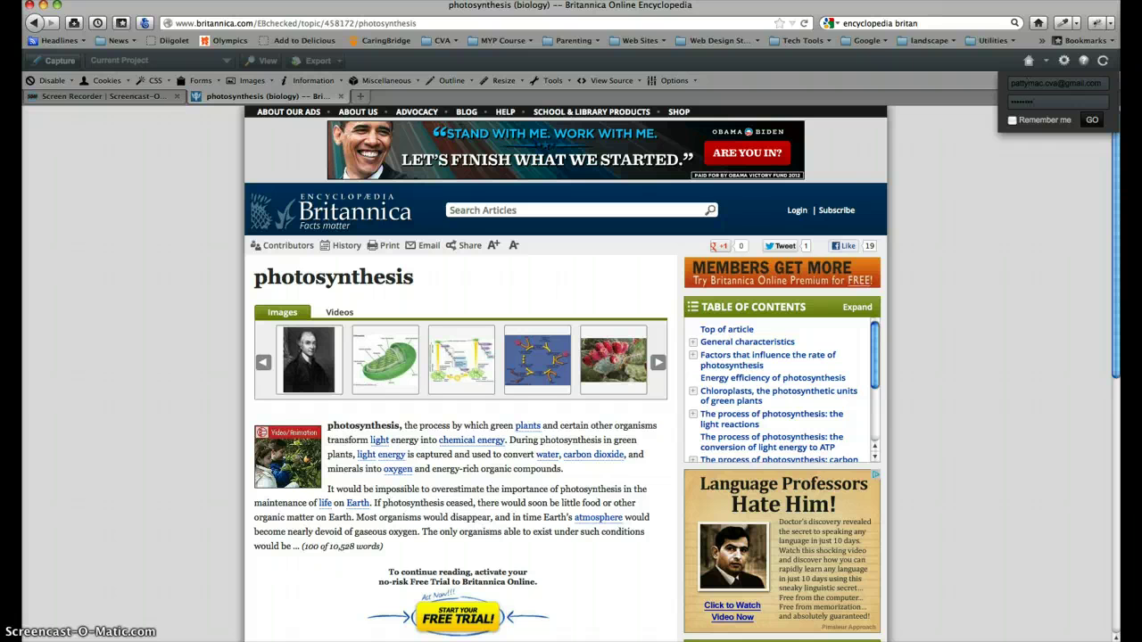
{"action": "left_click", "coordinate": [1092, 120]}
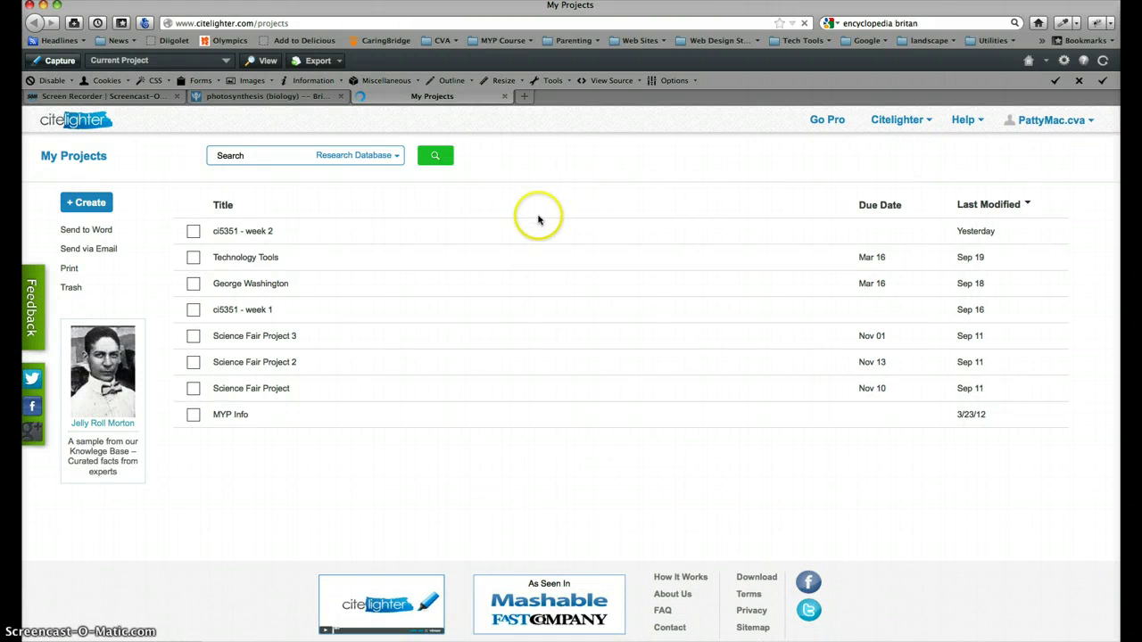
{"action": "left_click", "coordinate": [505, 98]}
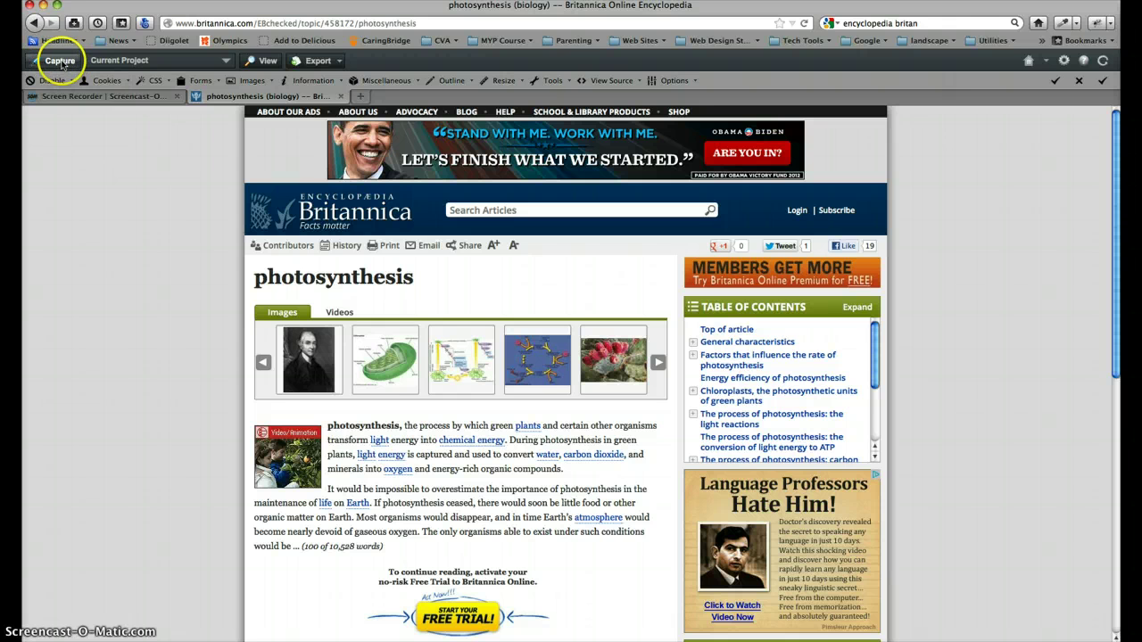
Create a new project titled Photosynthesis with a reminder and a due date of November 13, 2012
{"action": "left_click", "coordinate": [225, 62]}
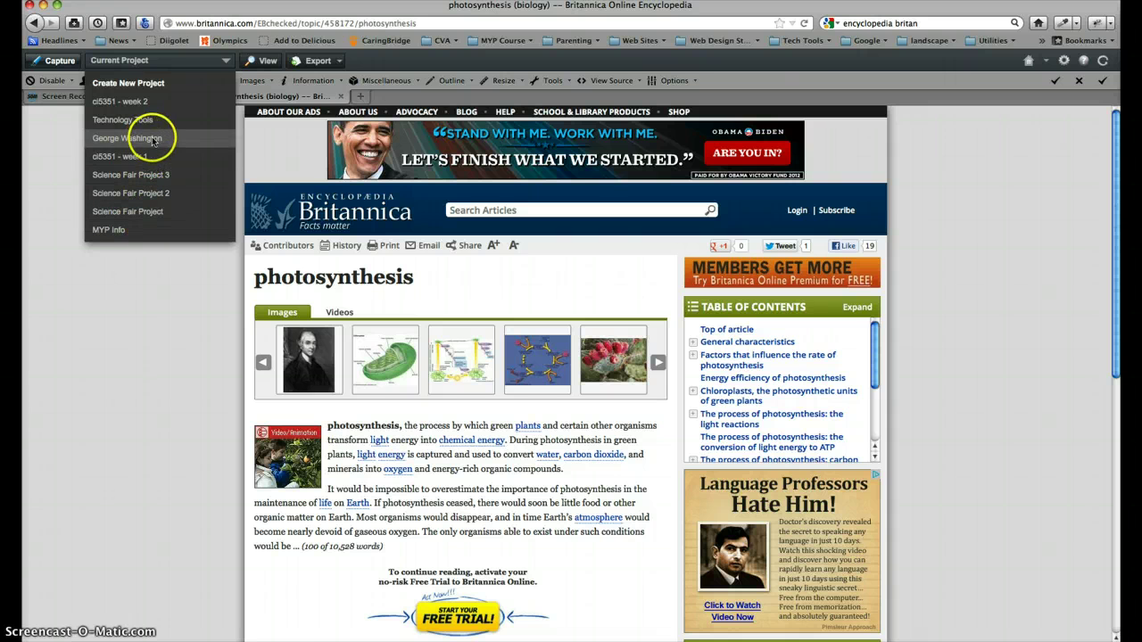
{"action": "left_click", "coordinate": [128, 83]}
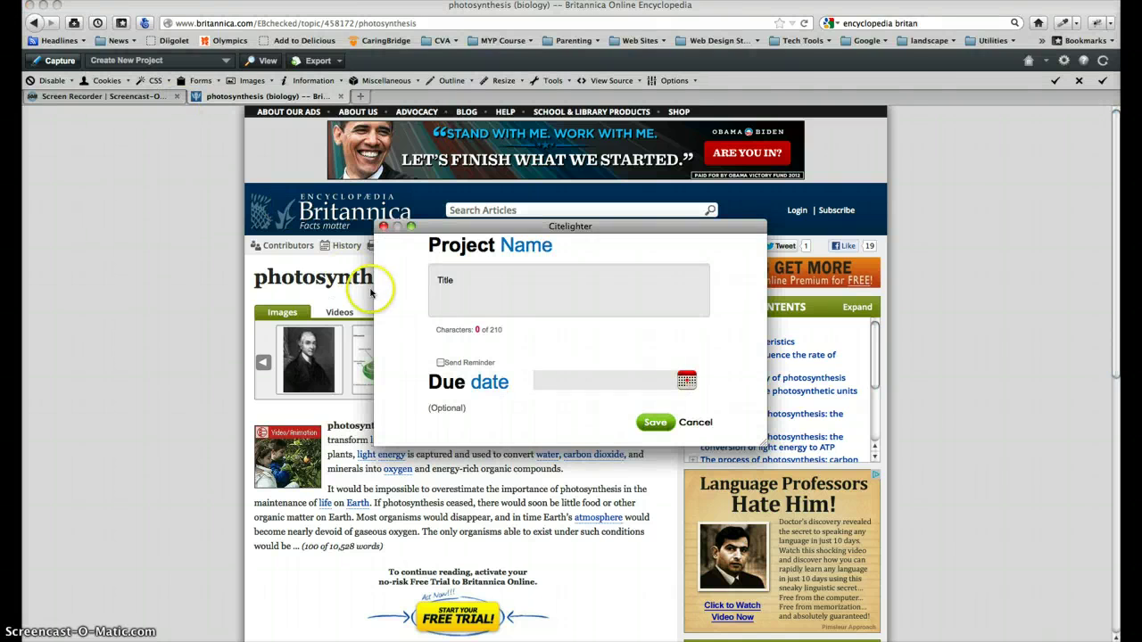
{"action": "left_click", "coordinate": [452, 280]}
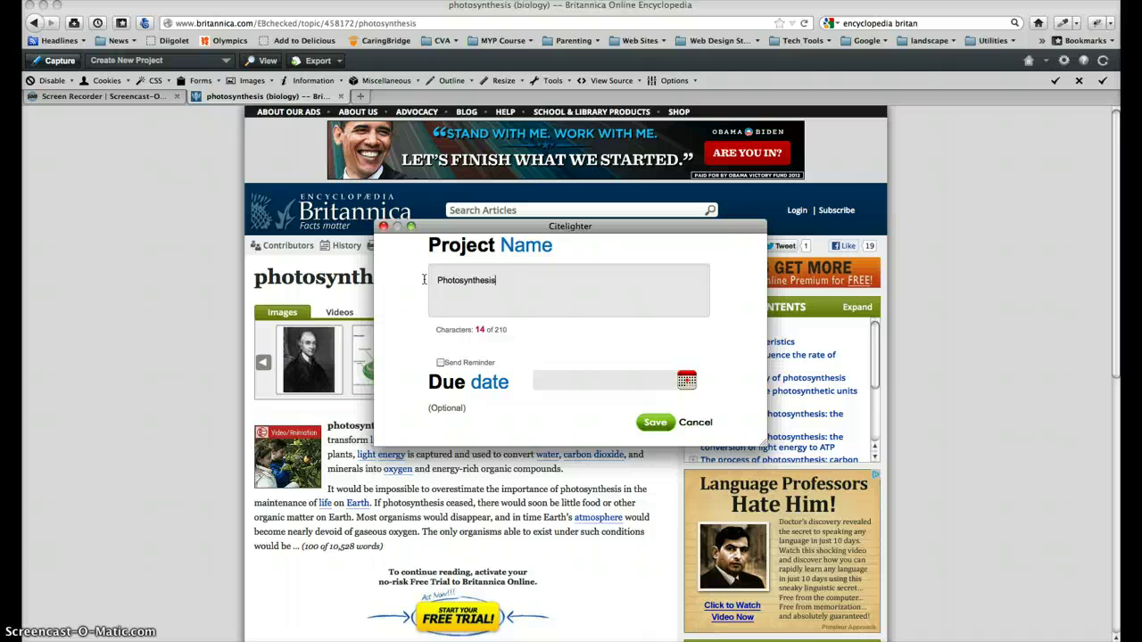
{"action": "left_click", "coordinate": [441, 363]}
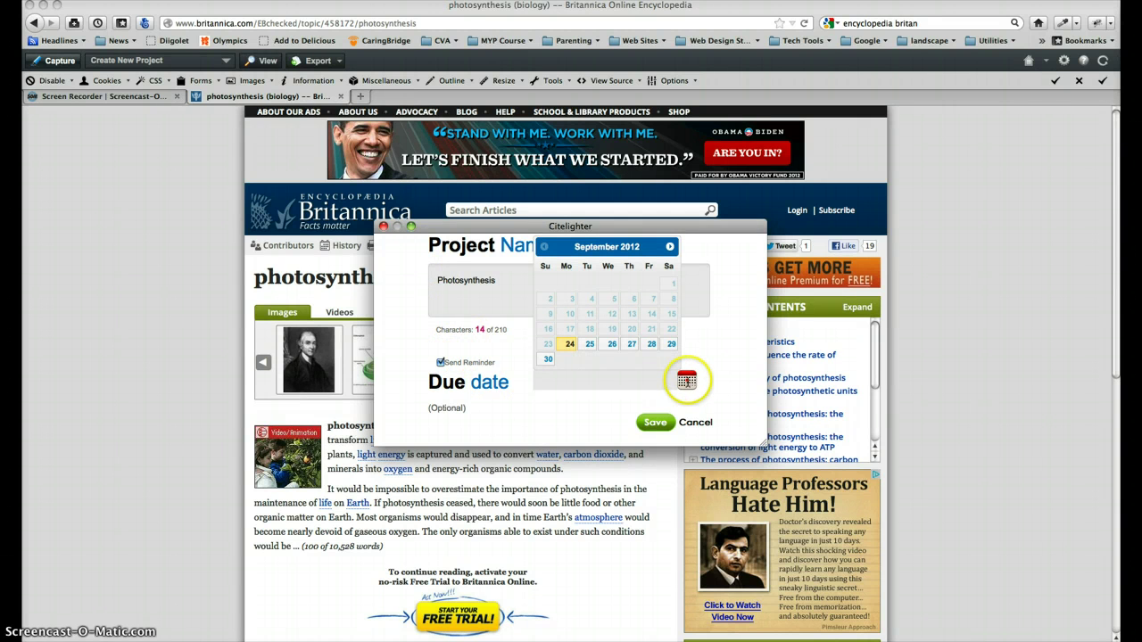
{"action": "left_click", "coordinate": [686, 380]}
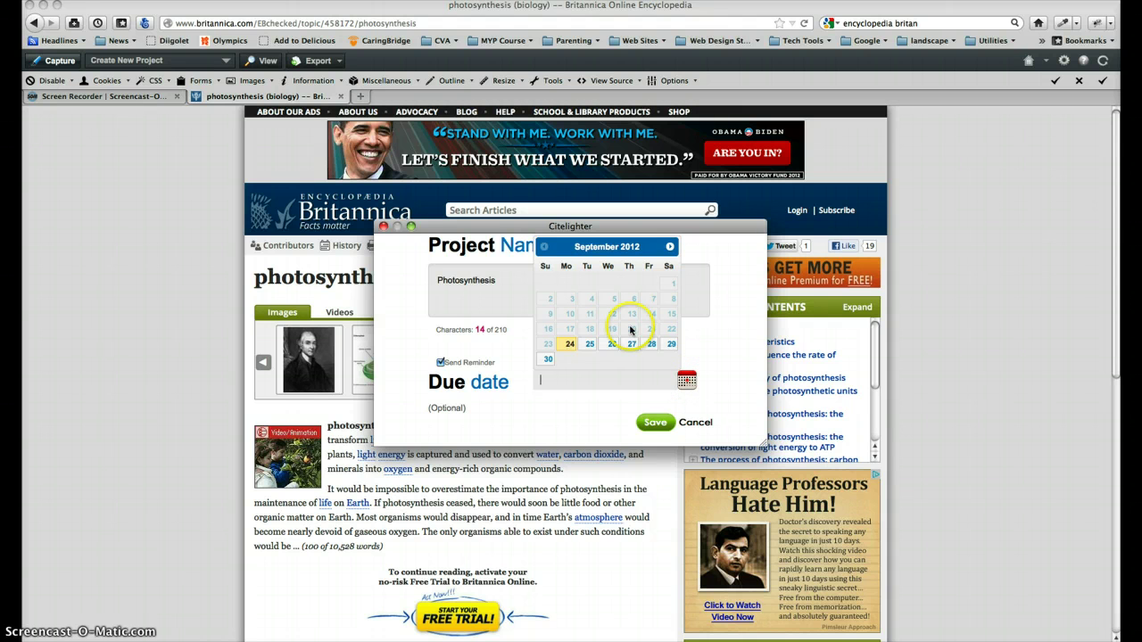
{"action": "left_click", "coordinate": [670, 247]}
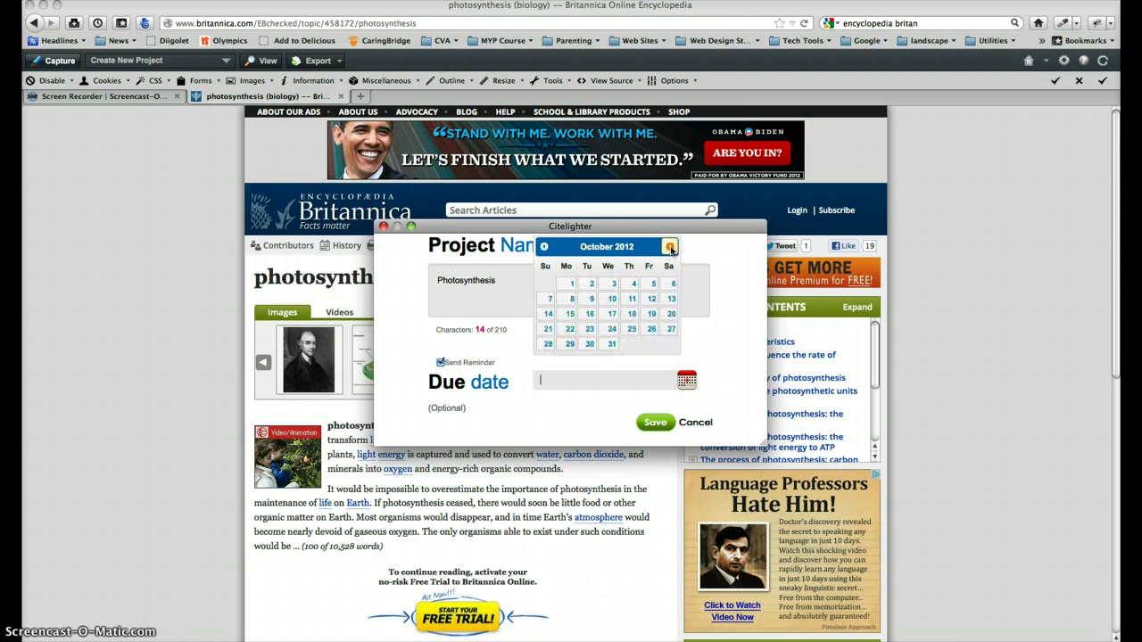
{"action": "left_click", "coordinate": [670, 247]}
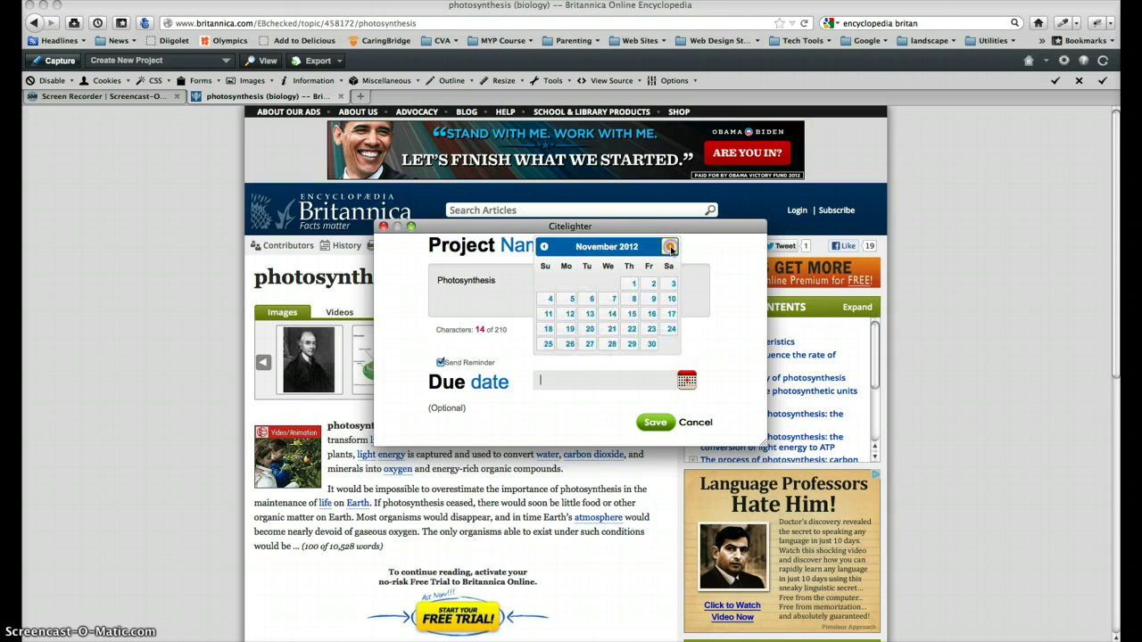
{"action": "left_click", "coordinate": [589, 314]}
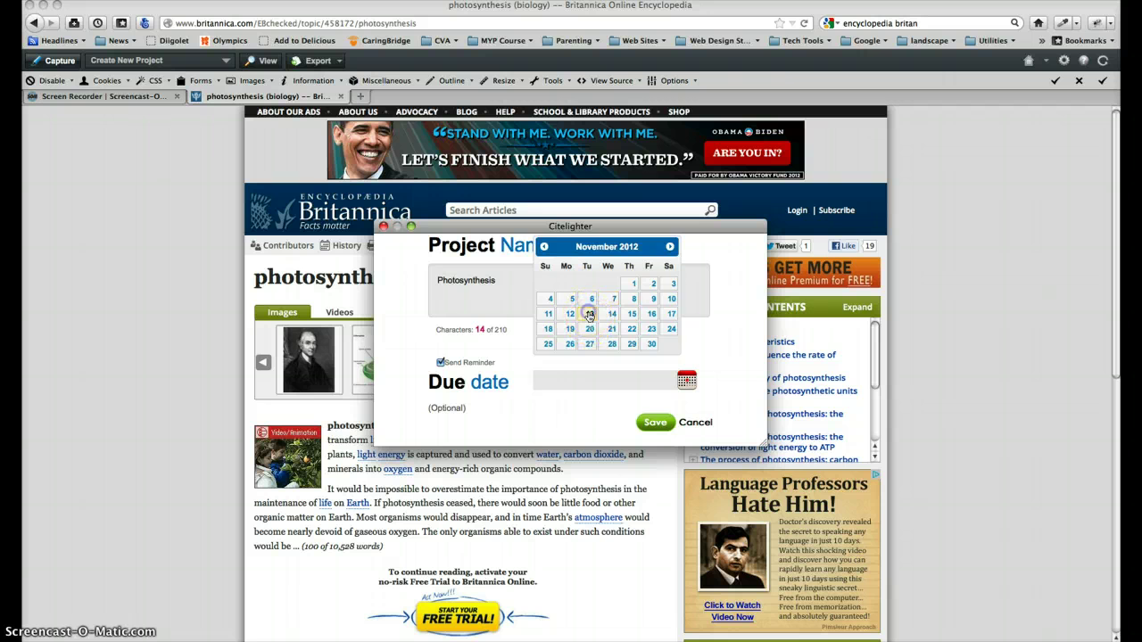
{"action": "left_click", "coordinate": [655, 422]}
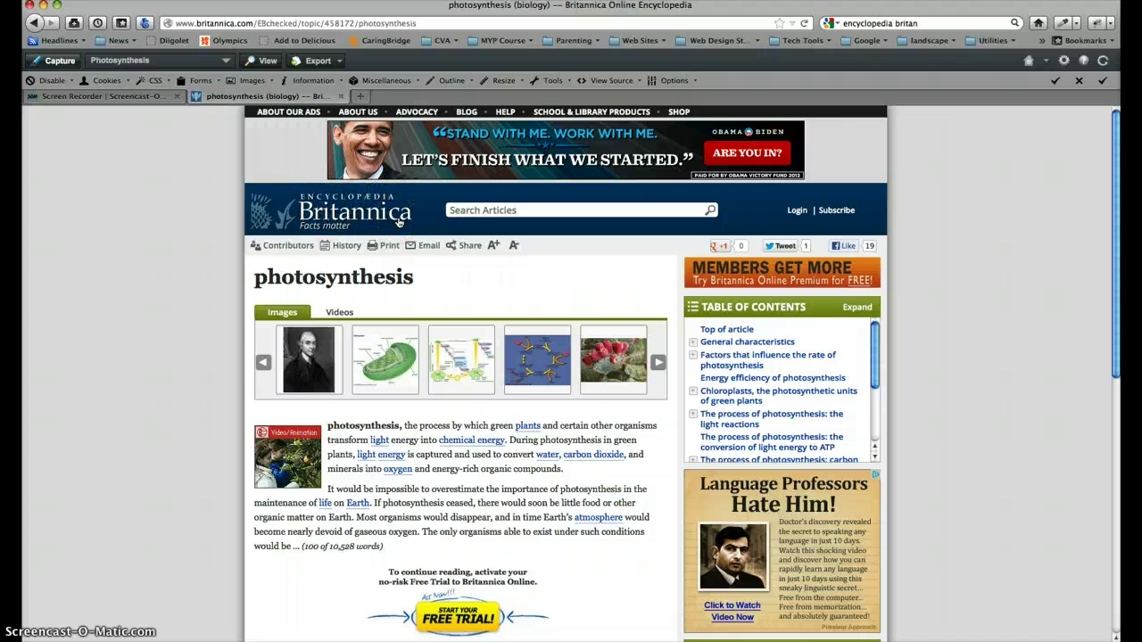
Search Britannica for photosynthesis and open the photosynthesis (biology) article
{"action": "left_click", "coordinate": [462, 210]}
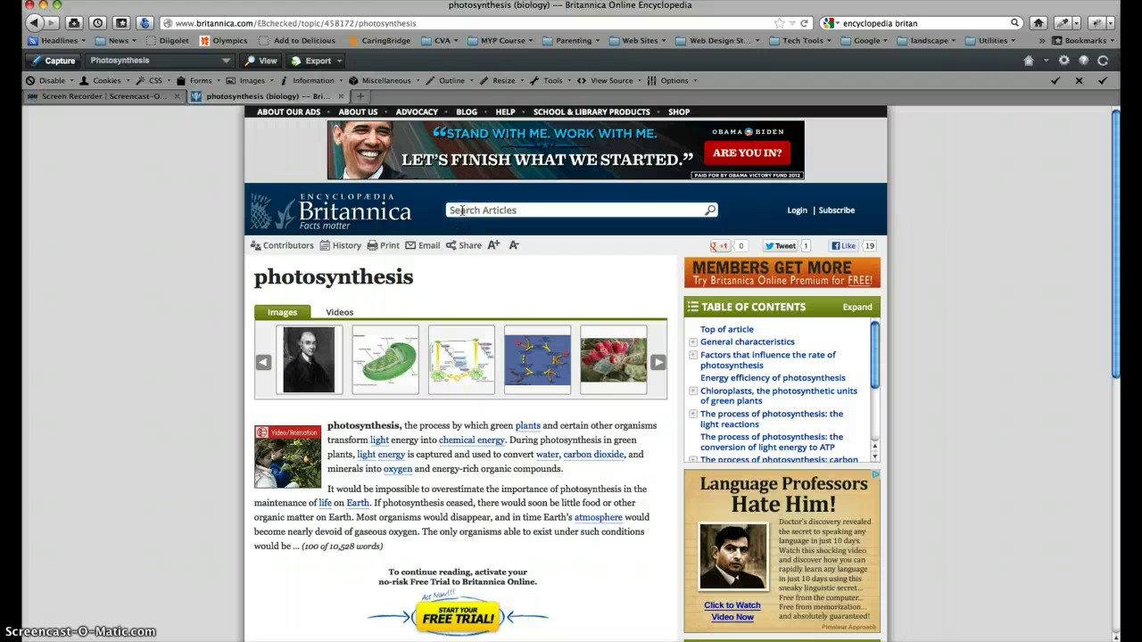
{"action": "type", "text": "photosynthesis"}
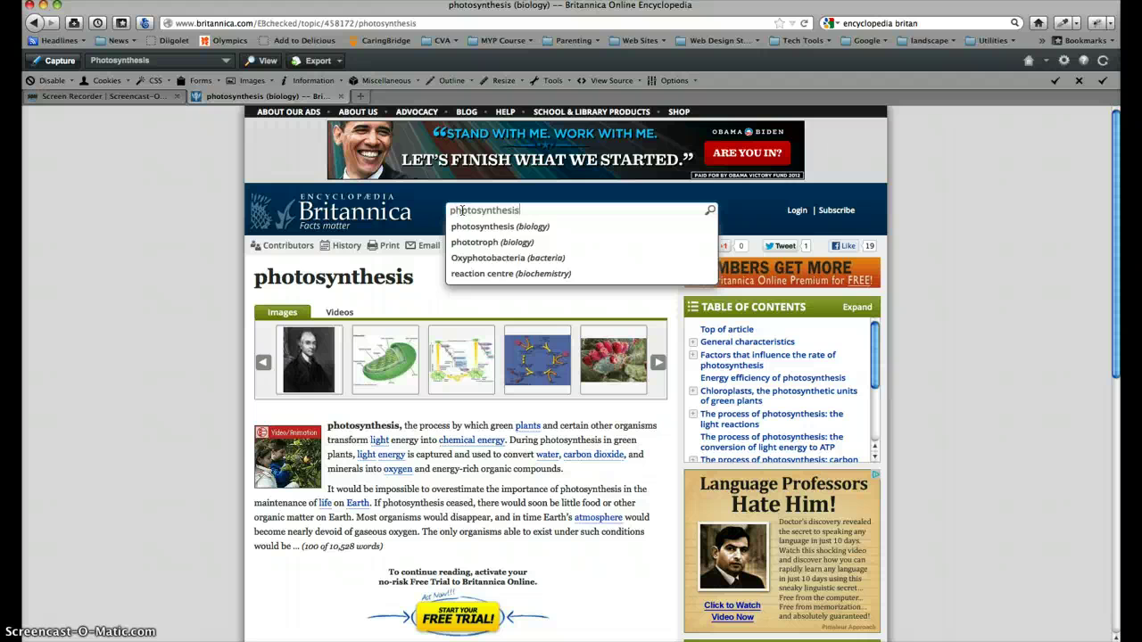
{"action": "key", "text": "Return"}
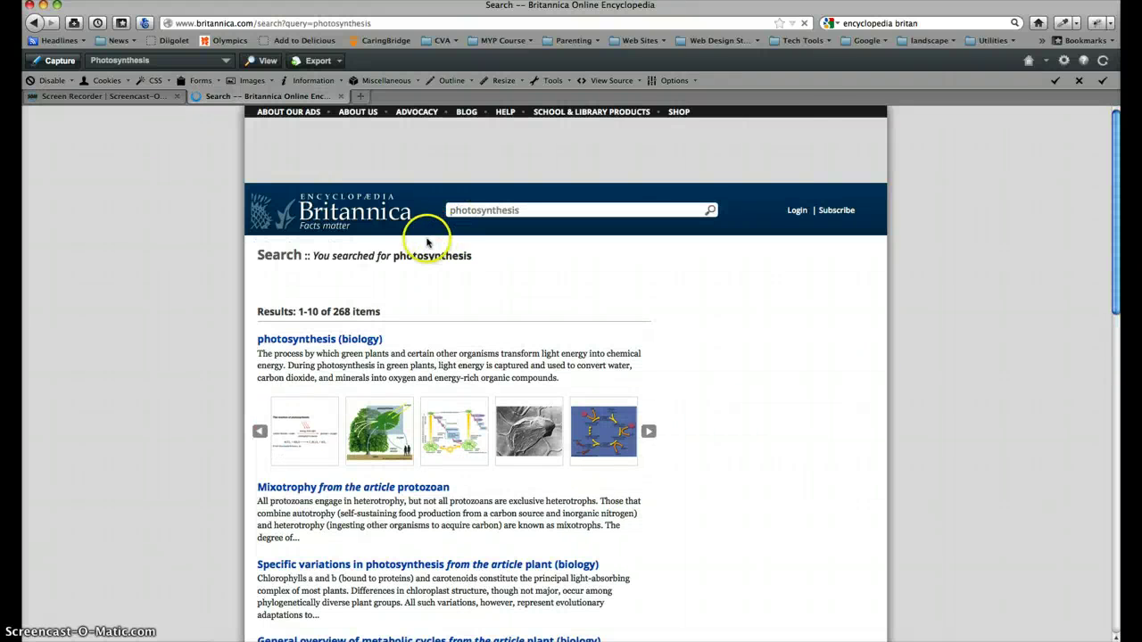
{"action": "mouse_move", "coordinate": [305, 343]}
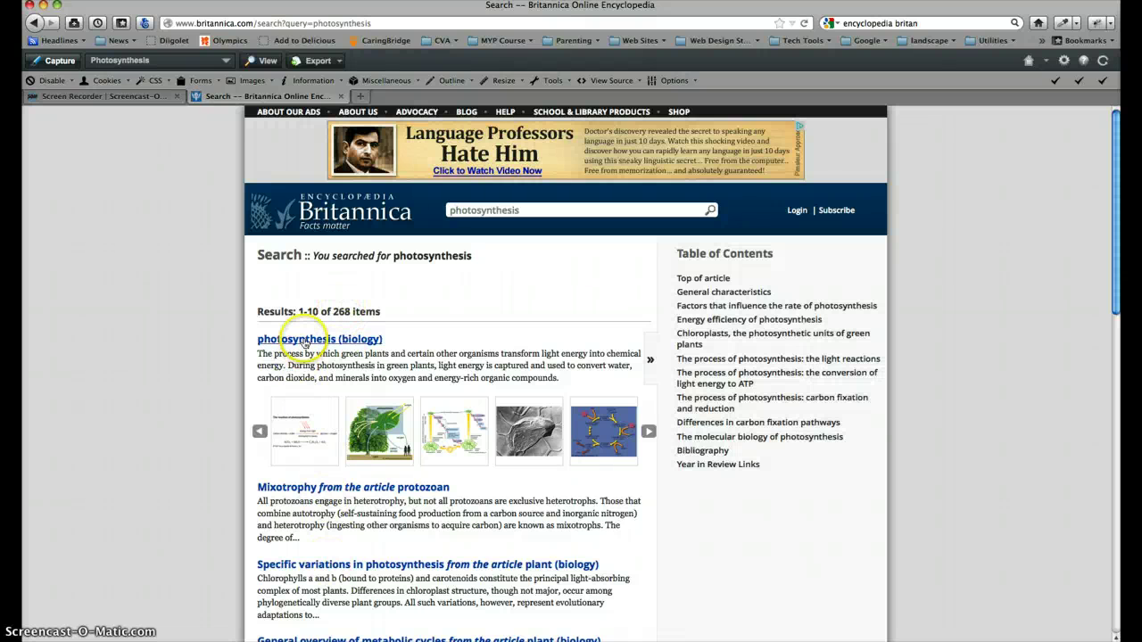
{"action": "left_click", "coordinate": [305, 343]}
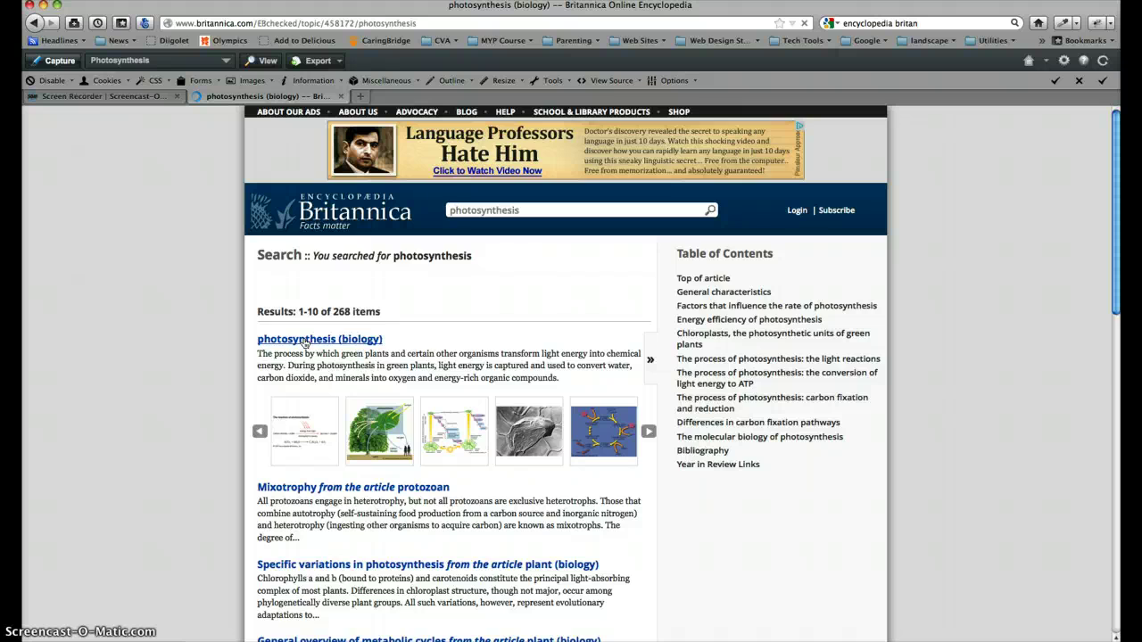
{"action": "left_click", "coordinate": [305, 343]}
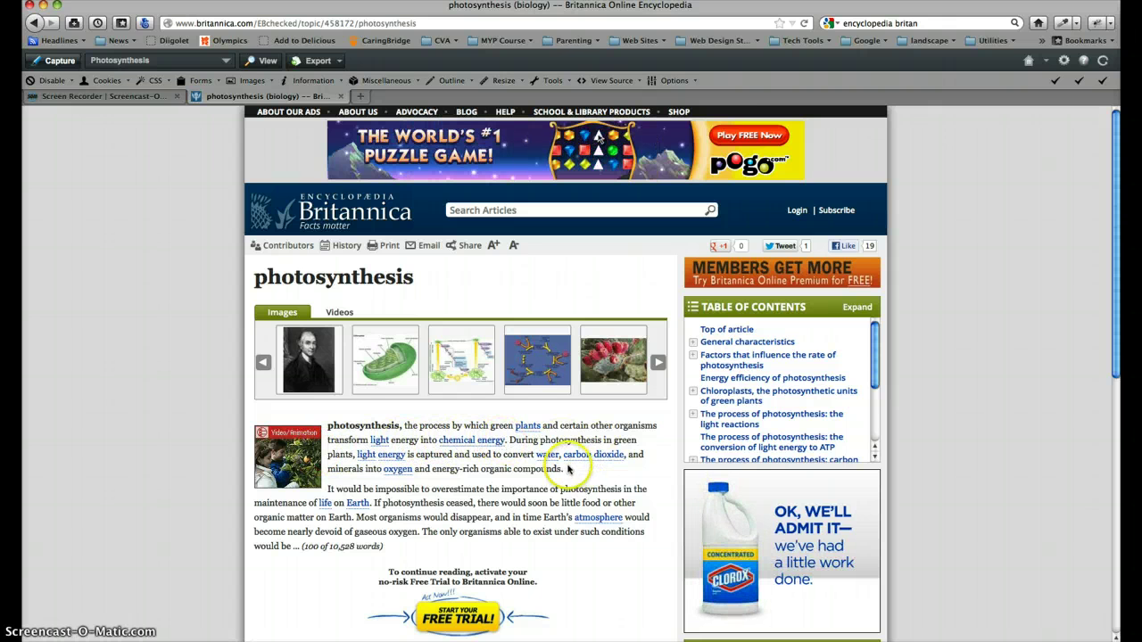
Capture the article's first paragraph, which defines photosynthesis, into the Photosynthesis project
{"action": "left_click_drag", "start_coordinate": [565, 469], "coordinate": [329, 425]}
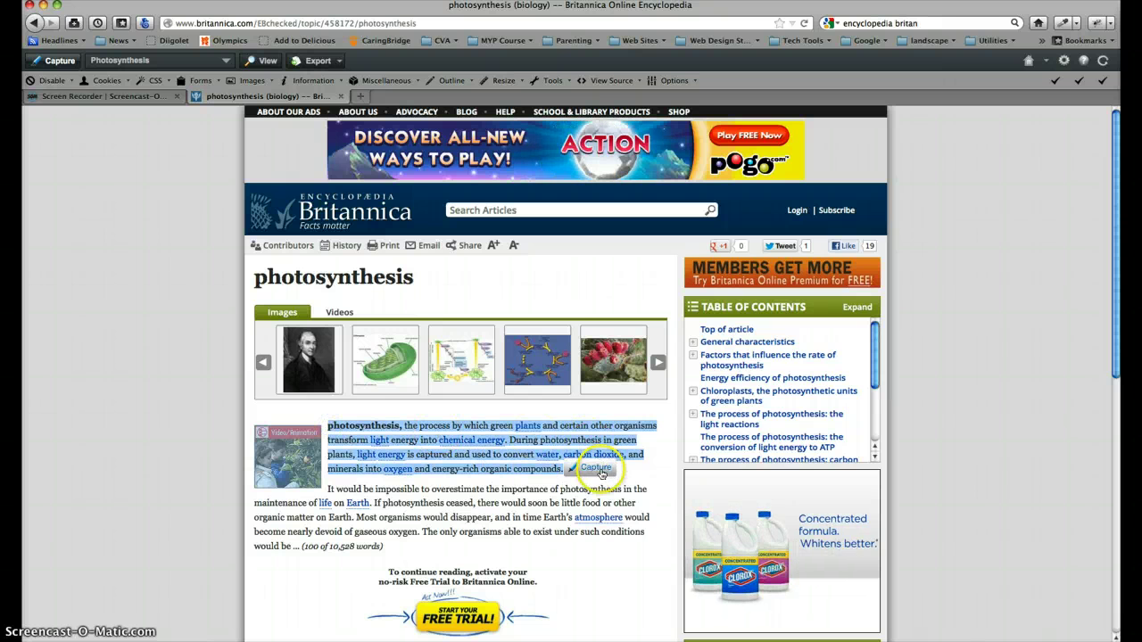
{"action": "left_click", "coordinate": [594, 469]}
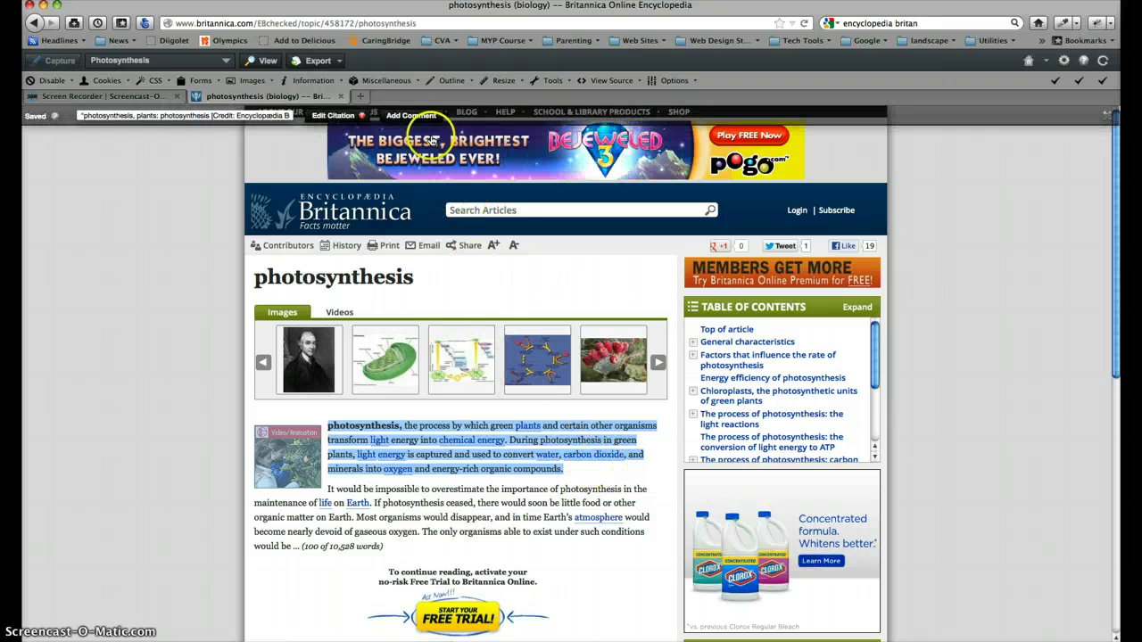
Add and save the comment "Photosynthesis is when light energy is used to convert water, carbon dioxide dn minerals into oxygen." on the captured first paragraph
{"action": "left_click", "coordinate": [406, 117]}
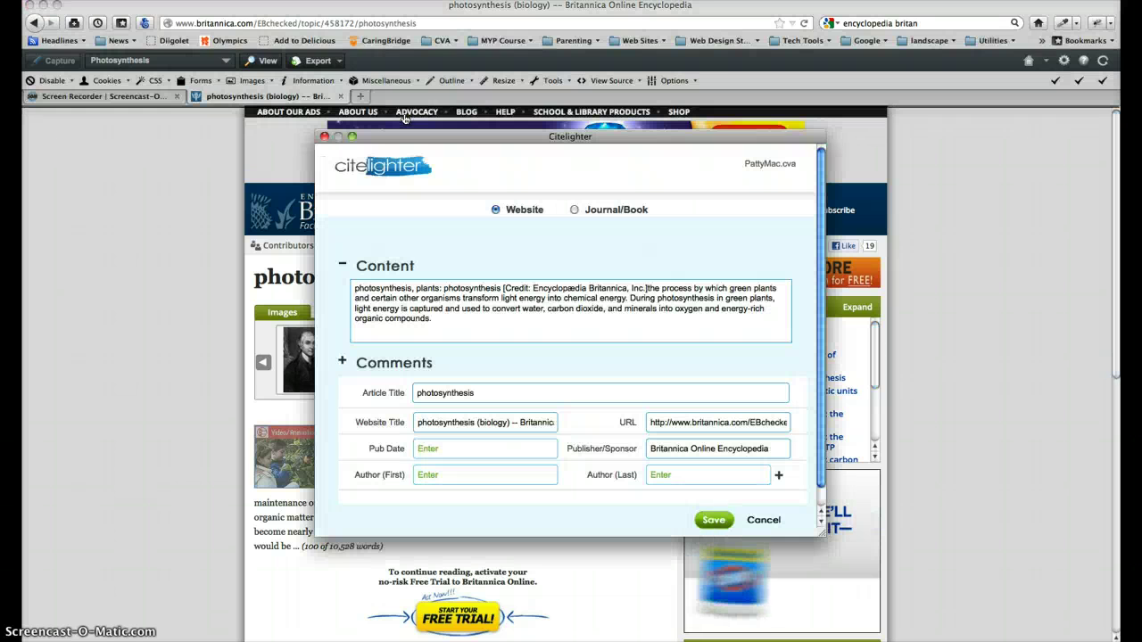
{"action": "left_click", "coordinate": [520, 299]}
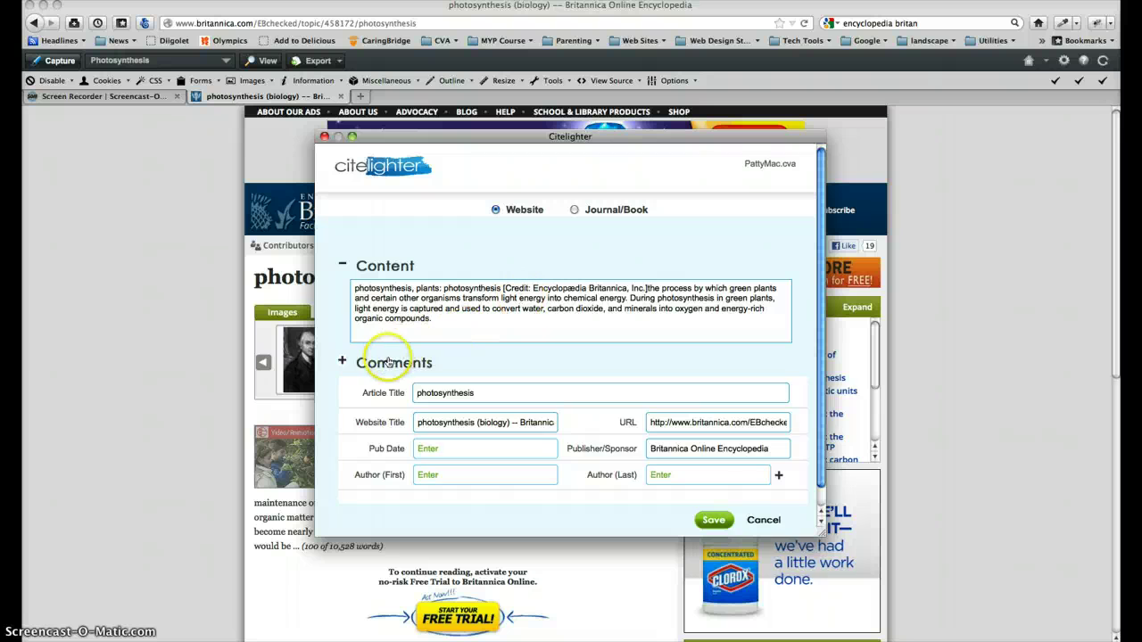
{"action": "left_click", "coordinate": [344, 361]}
{"action": "left_click", "coordinate": [369, 406]}
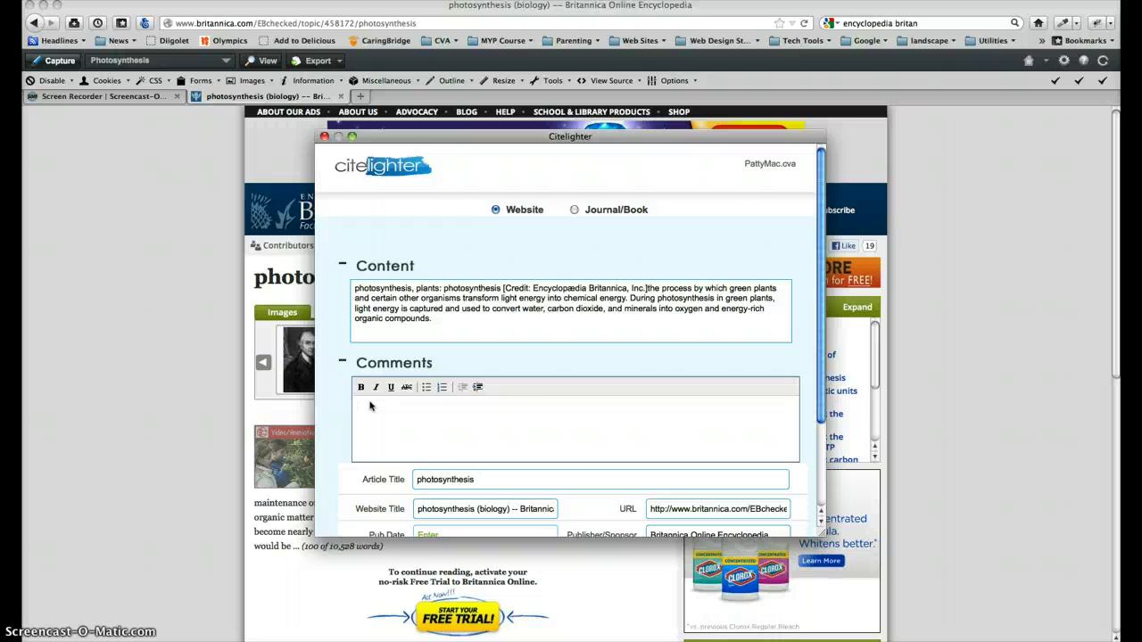
{"action": "type", "text": "Photosyn"}
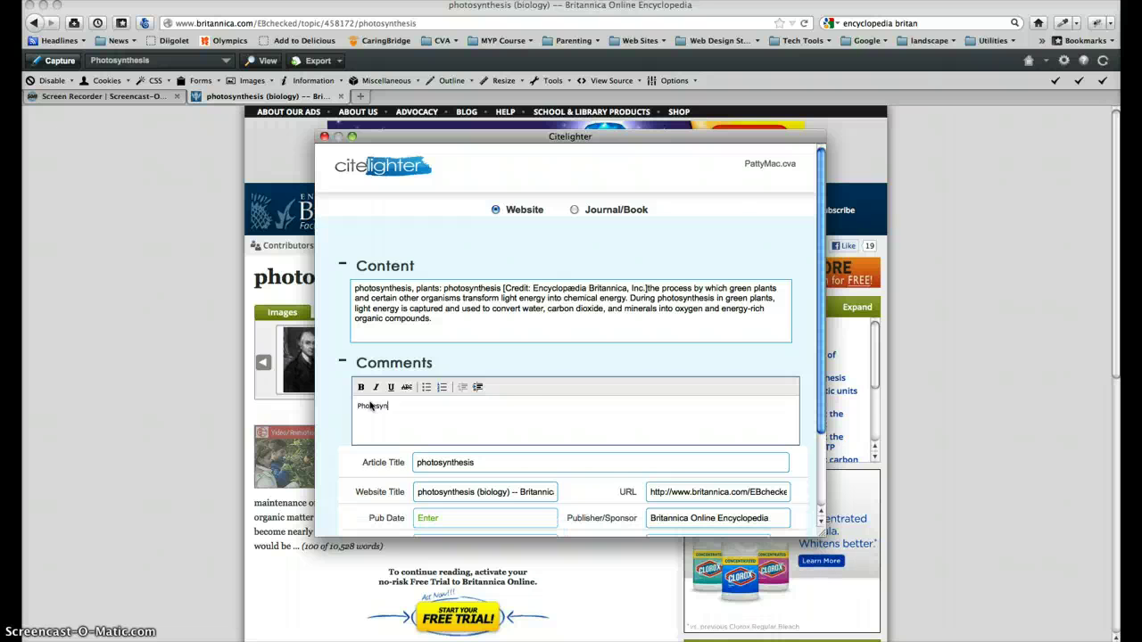
{"action": "type", "text": "thise"}
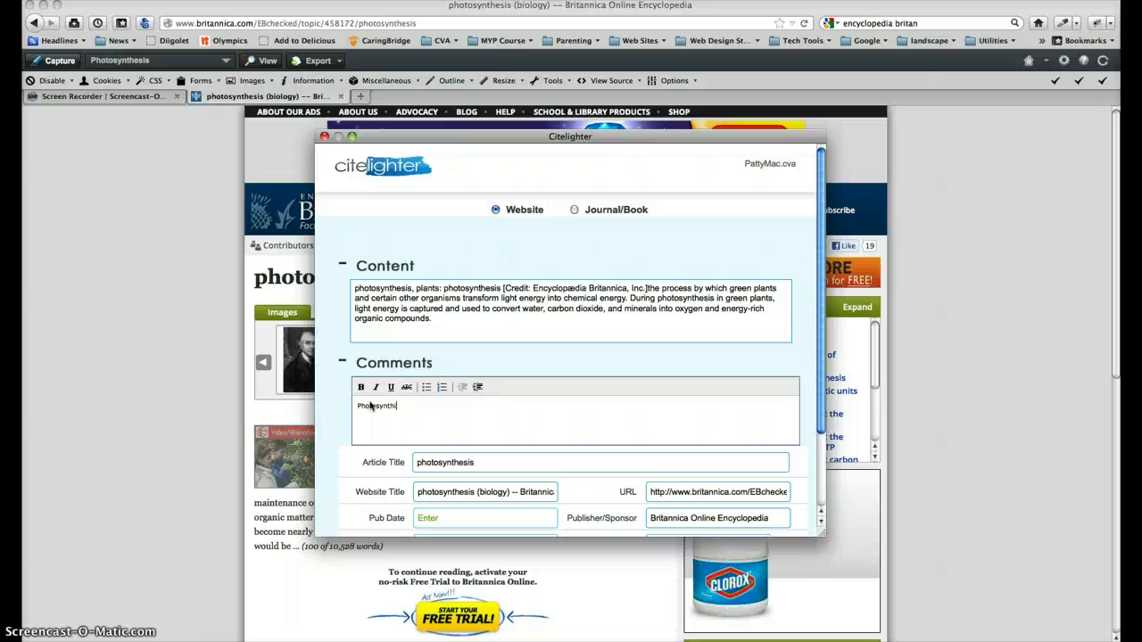
{"action": "type", "text": "sis is when"}
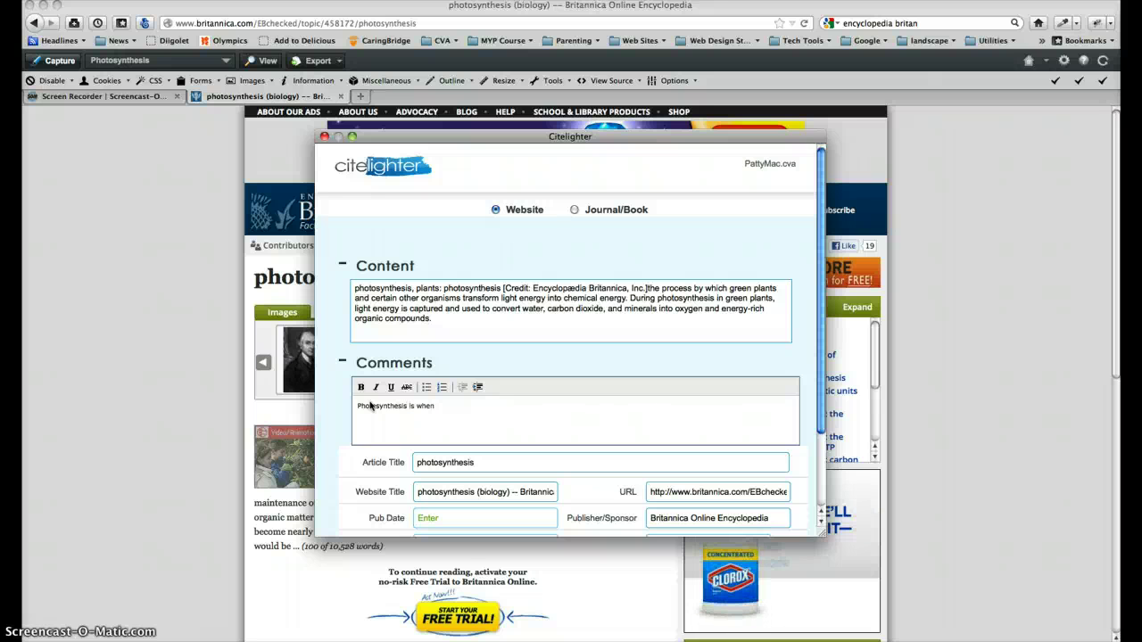
{"action": "type", "text": " light"}
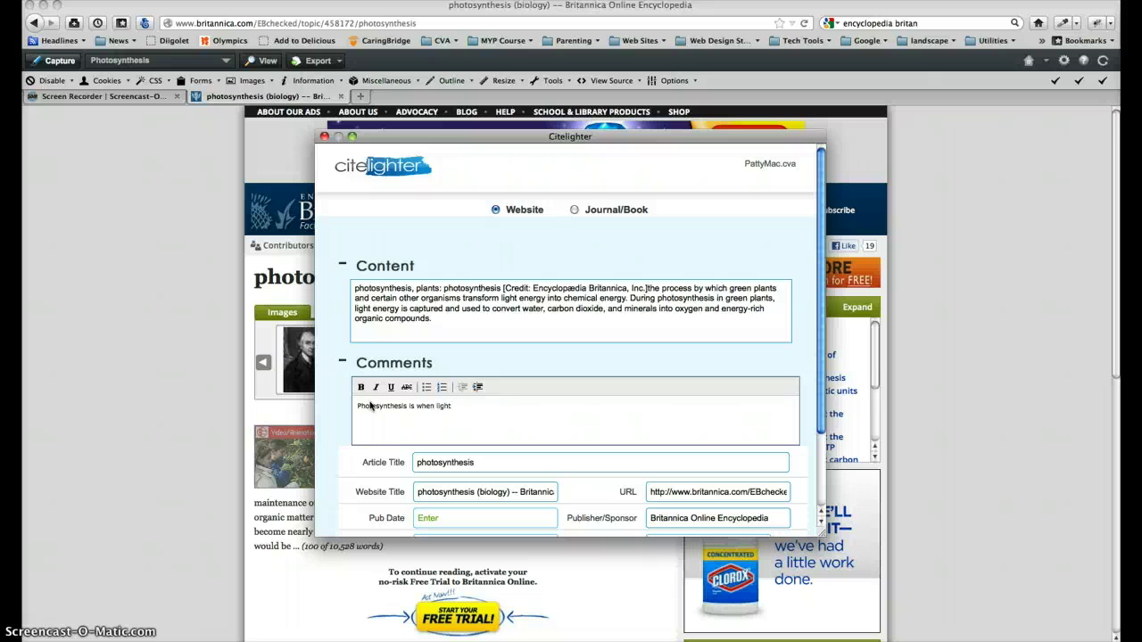
{"action": "type", "text": " ener"}
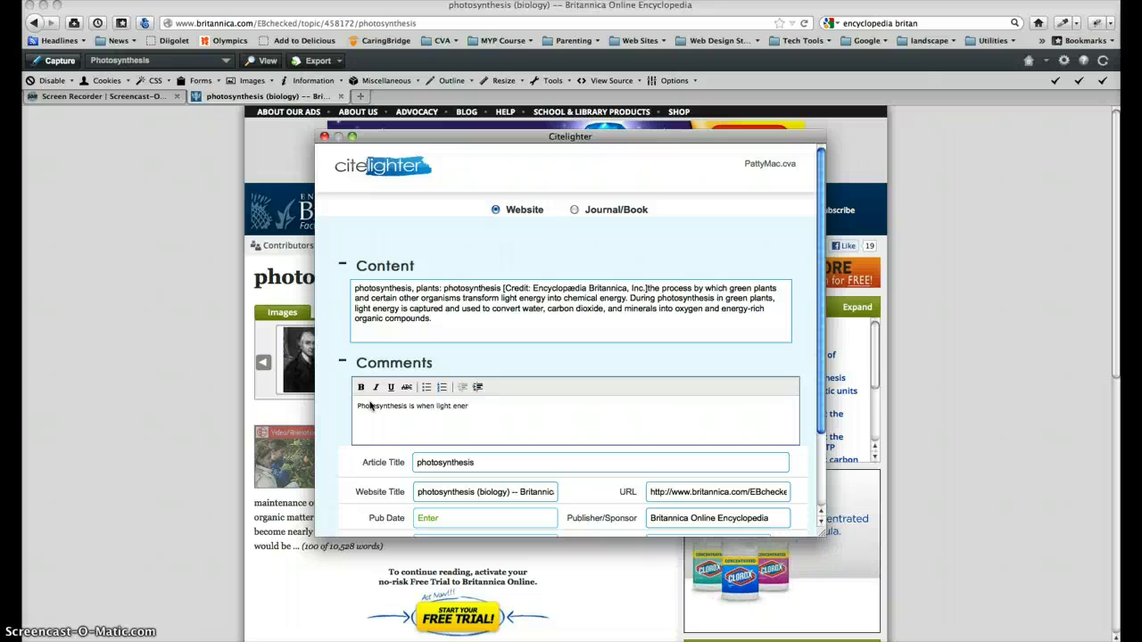
{"action": "type", "text": "gy i"}
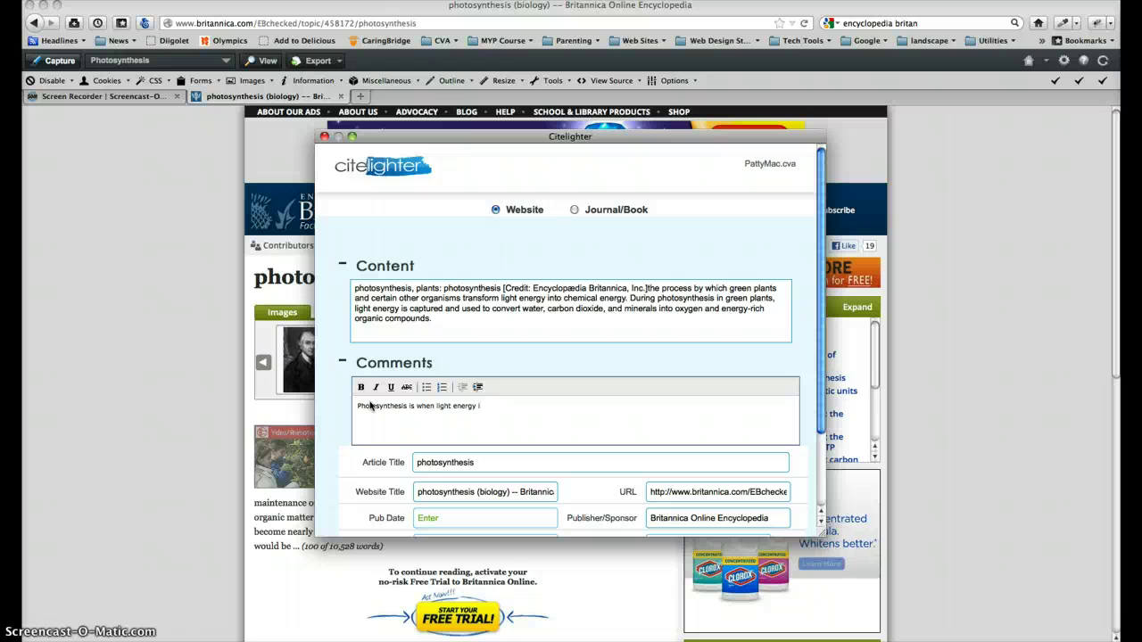
{"action": "type", "text": "s used to convert water, carbon"}
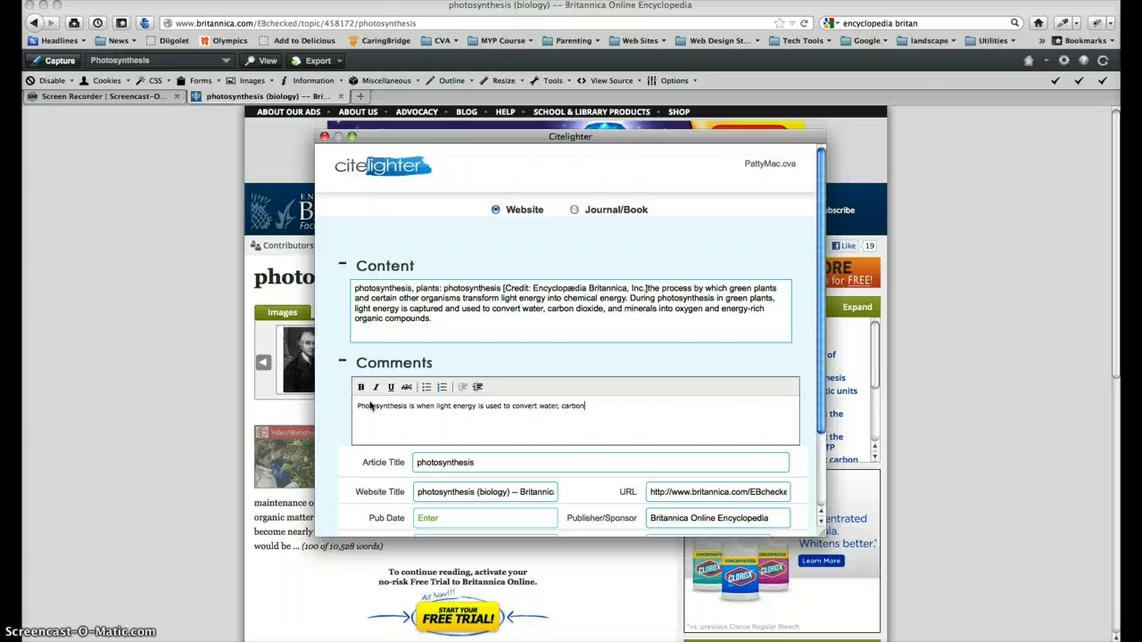
{"action": "type", "text": "oxide dn minerals into oxygen."}
{"action": "left_click_drag", "start_coordinate": [821, 377], "coordinate": [828, 469]}
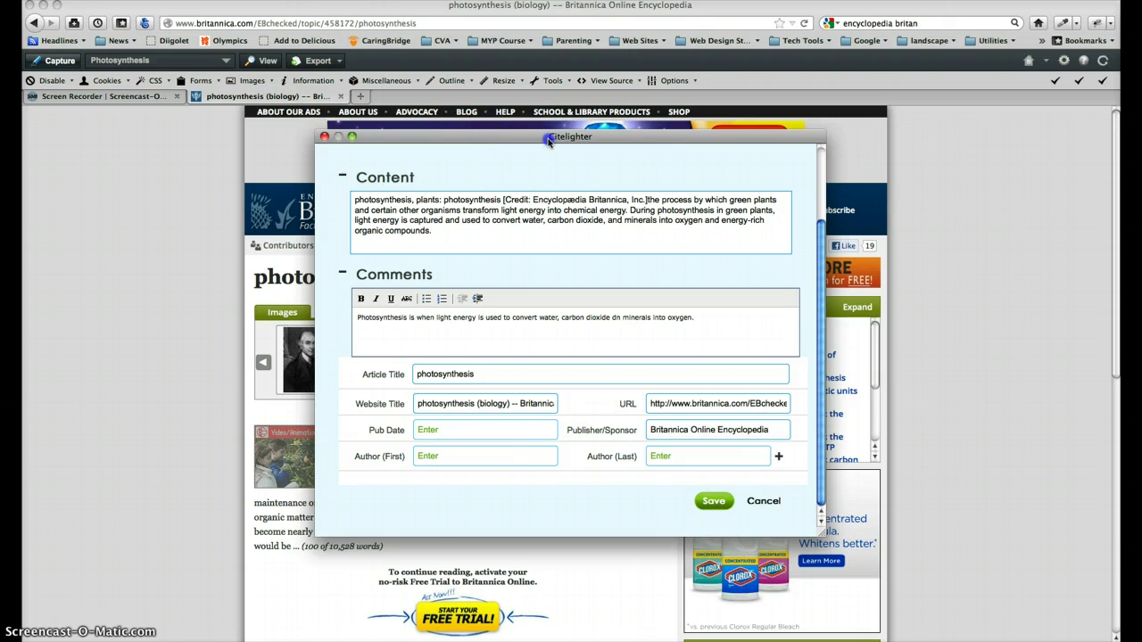
{"action": "left_click_drag", "start_coordinate": [548, 141], "coordinate": [834, 121]}
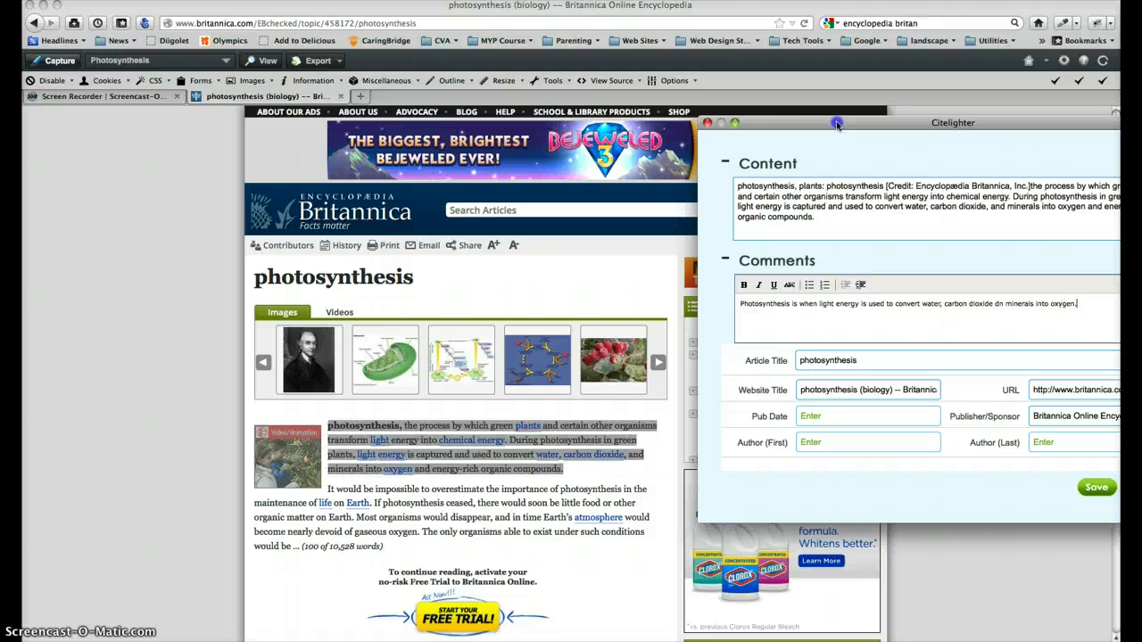
{"action": "left_click_drag", "start_coordinate": [836, 121], "coordinate": [287, 138]}
{"action": "left_click", "coordinate": [641, 499]}
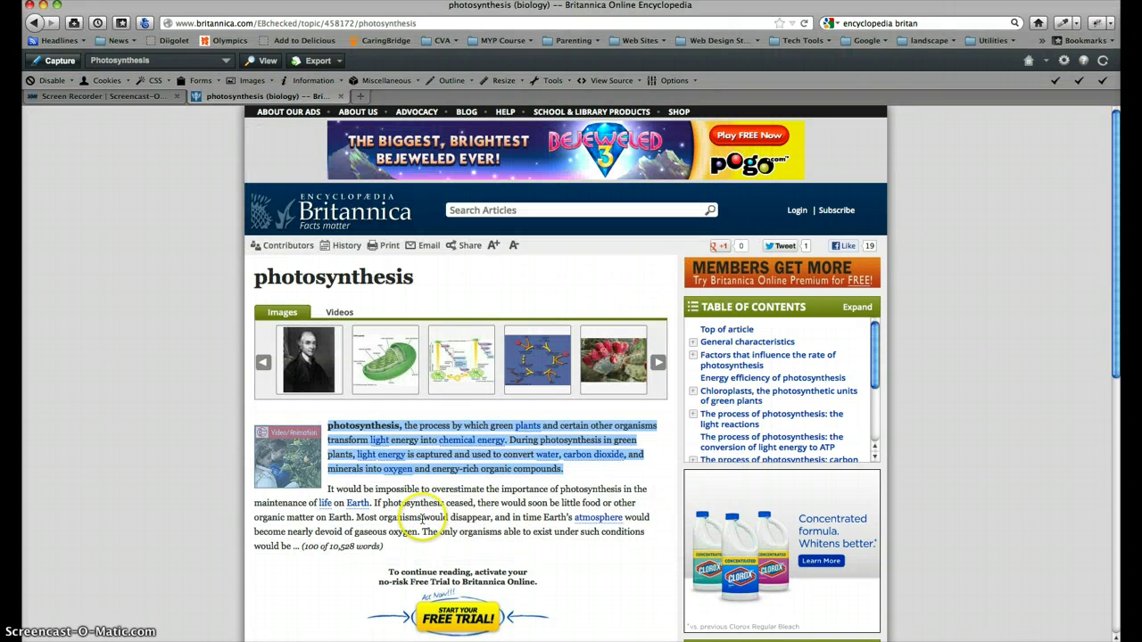
Capture the second paragraph's first two sentences, on photosynthesis's importance for life on Earth, into the Photosynthesis project
{"action": "left_click", "coordinate": [379, 489]}
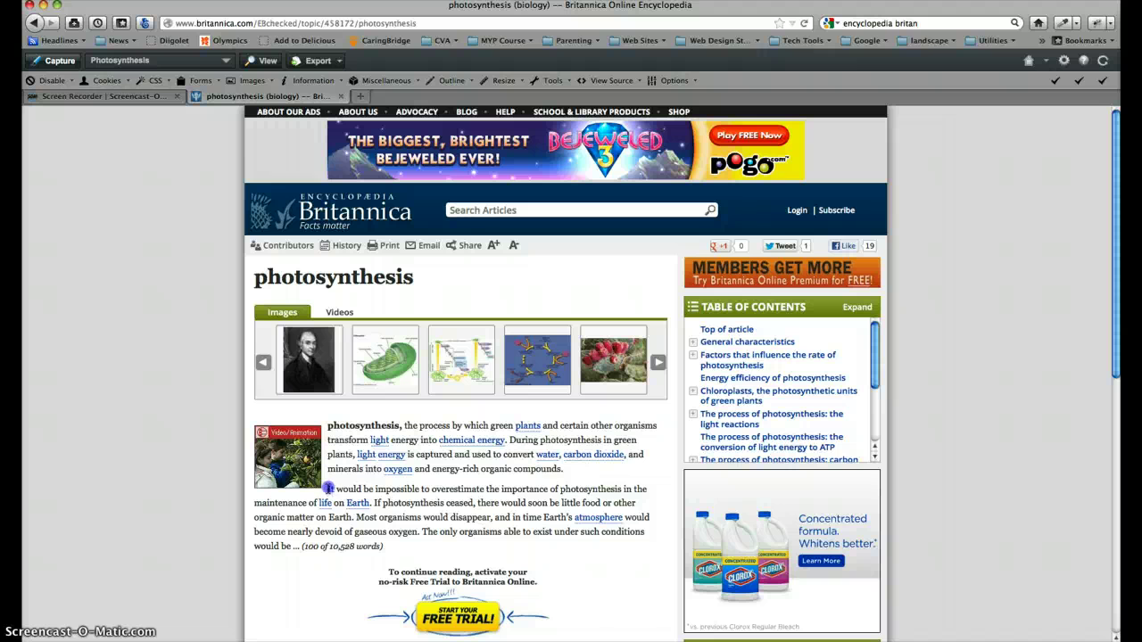
{"action": "left_click_drag", "start_coordinate": [328, 489], "coordinate": [353, 518]}
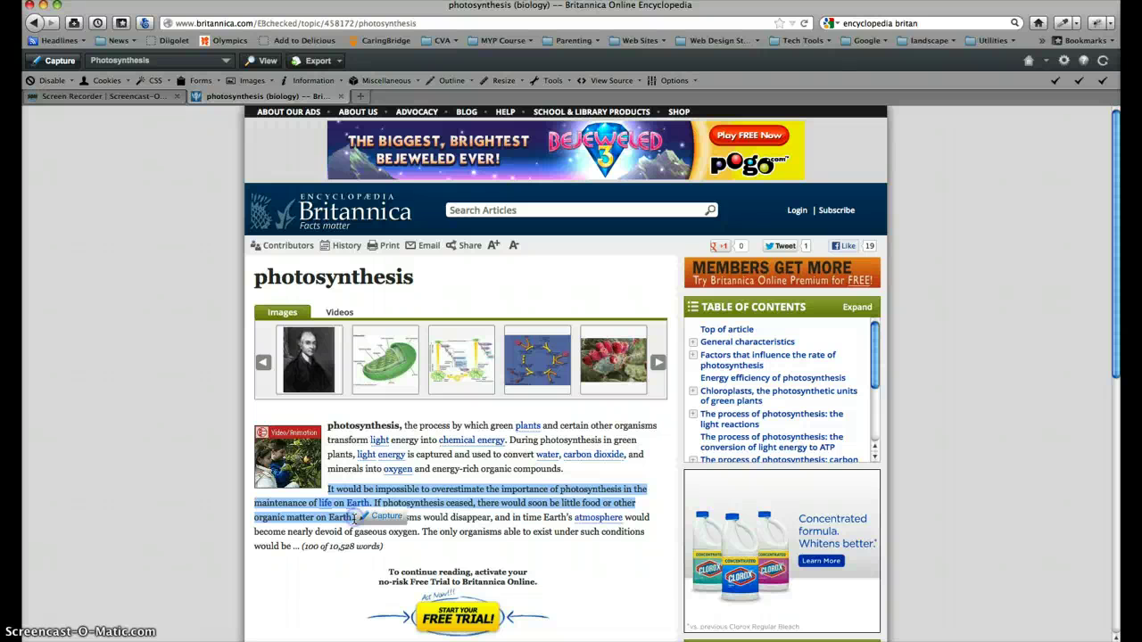
{"action": "left_click", "coordinate": [384, 517]}
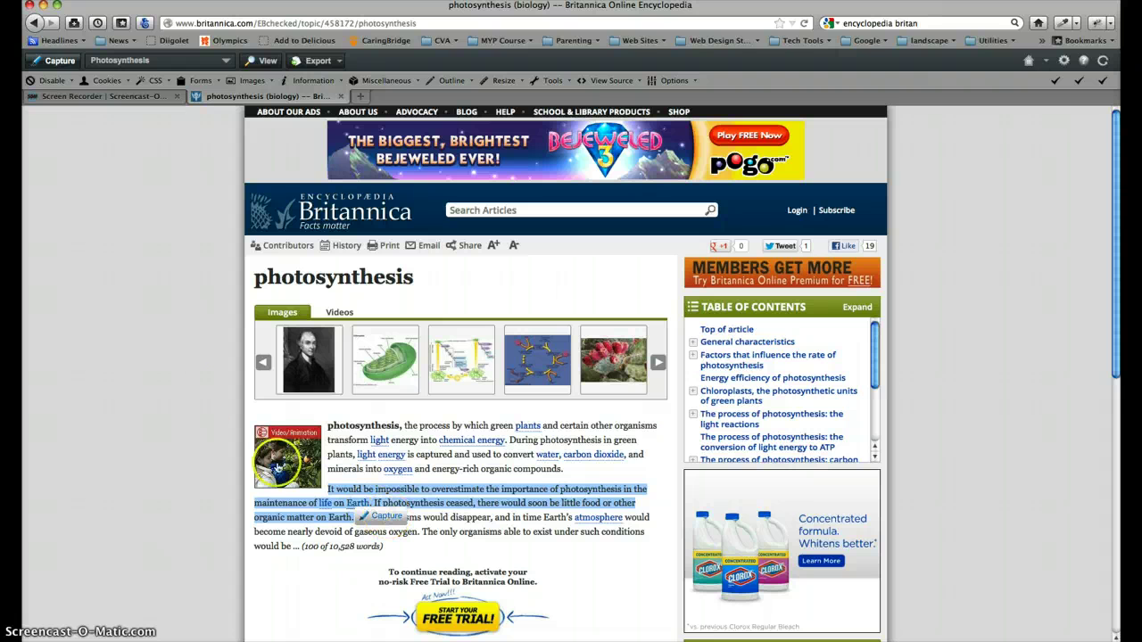
{"action": "left_click", "coordinate": [59, 63]}
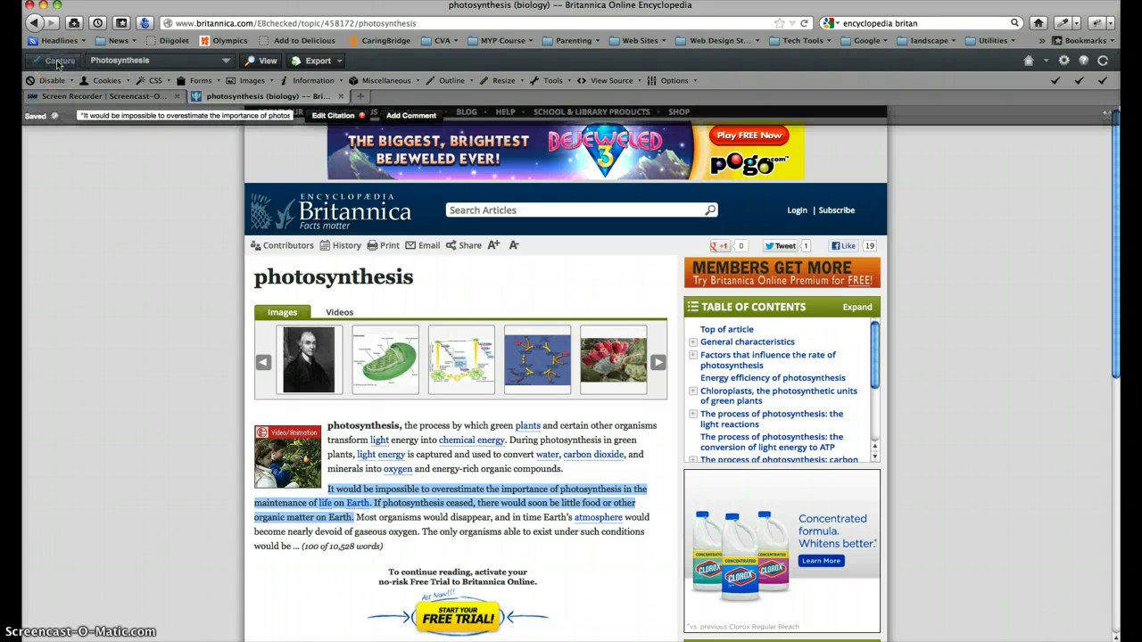
Save the second fact's comment as "If there were no photosynthesis we would have to life on earth as we know it, as there would be no oxygen."
{"action": "left_click", "coordinate": [404, 117]}
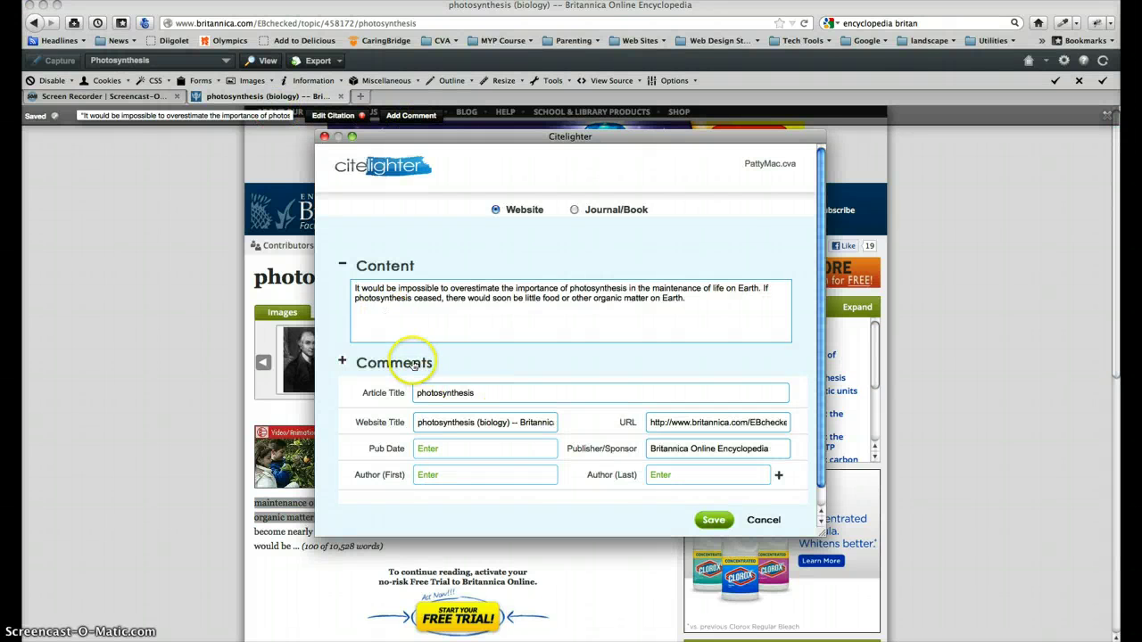
{"action": "left_click", "coordinate": [382, 364]}
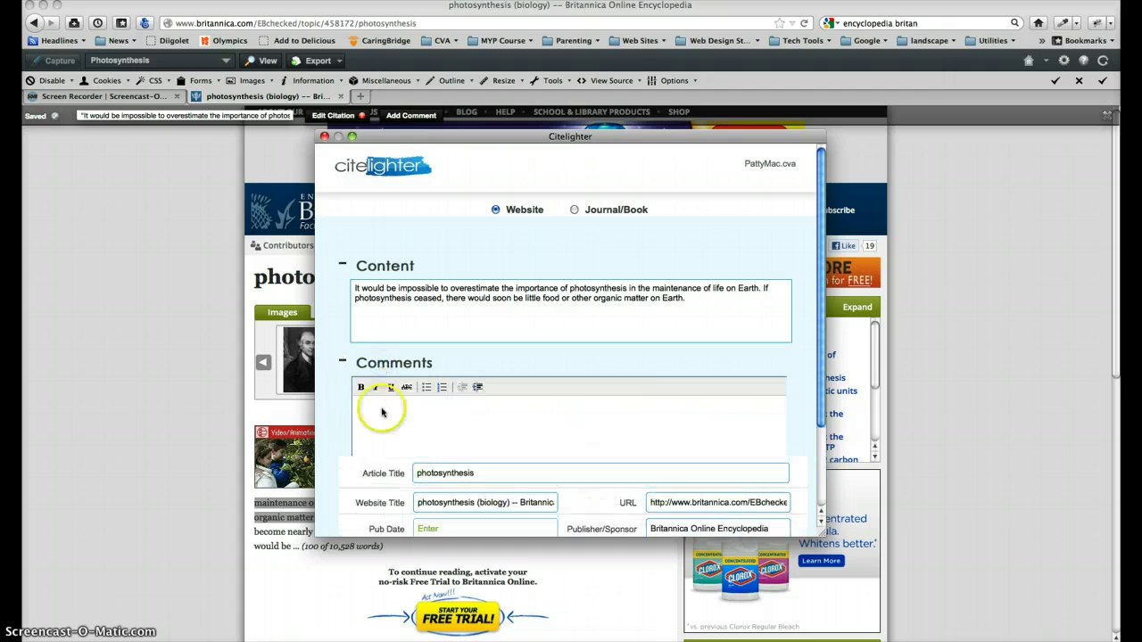
{"action": "left_click", "coordinate": [367, 409]}
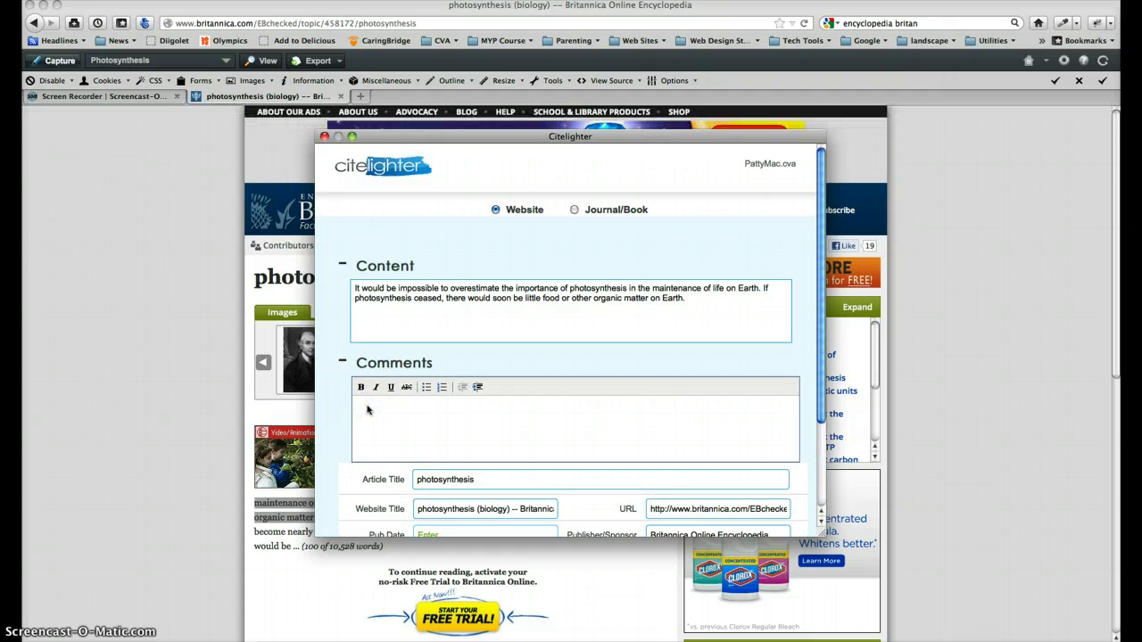
{"action": "type", "text": "If ther"}
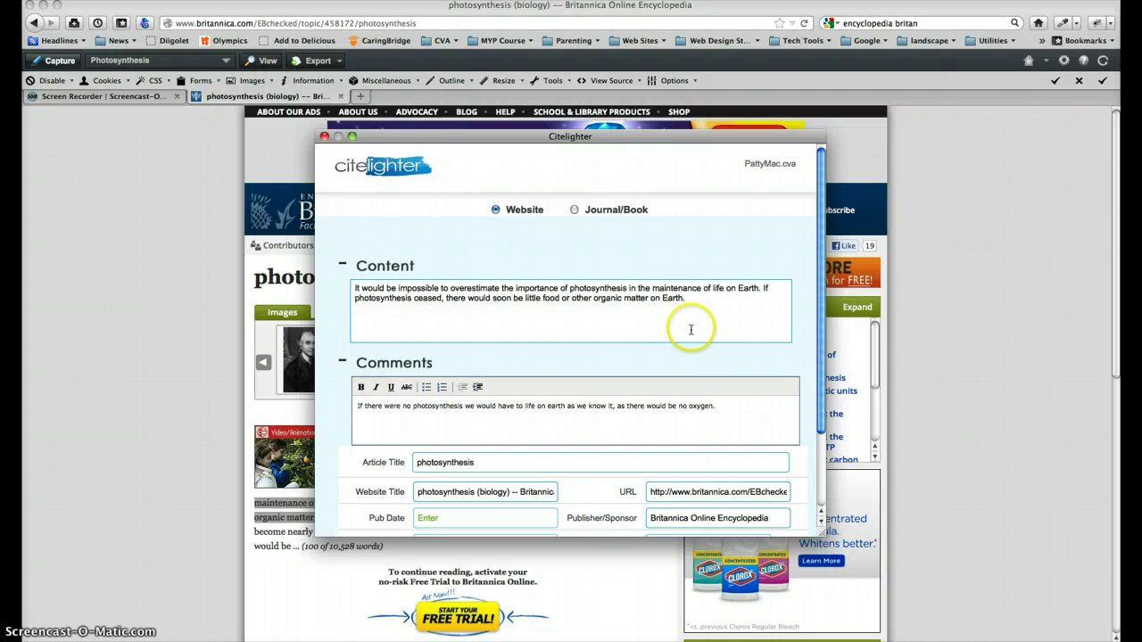
{"action": "left_click_drag", "start_coordinate": [817, 318], "coordinate": [416, 413]}
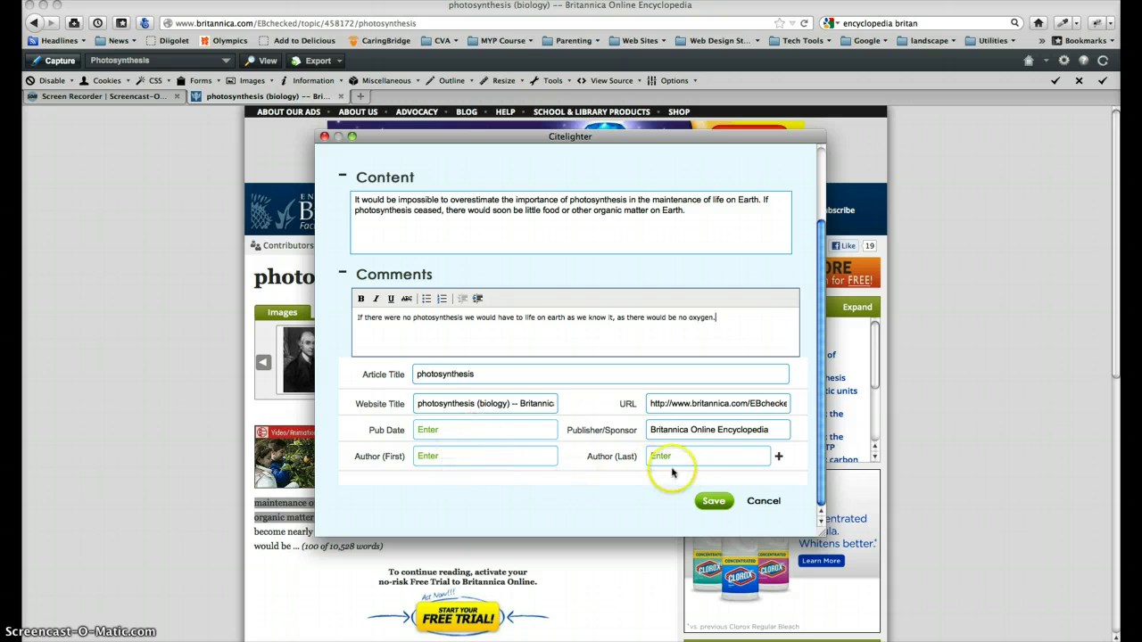
{"action": "left_click", "coordinate": [714, 504]}
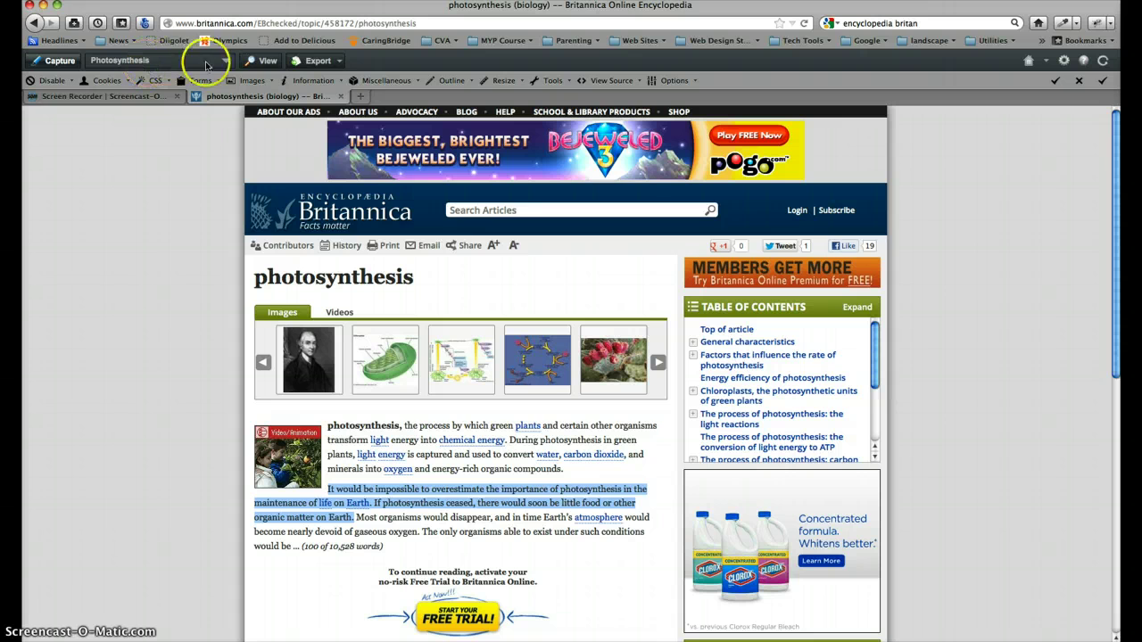
Open the Photosynthesis project and review its two captured facts together with their comments
{"action": "left_click", "coordinate": [264, 62]}
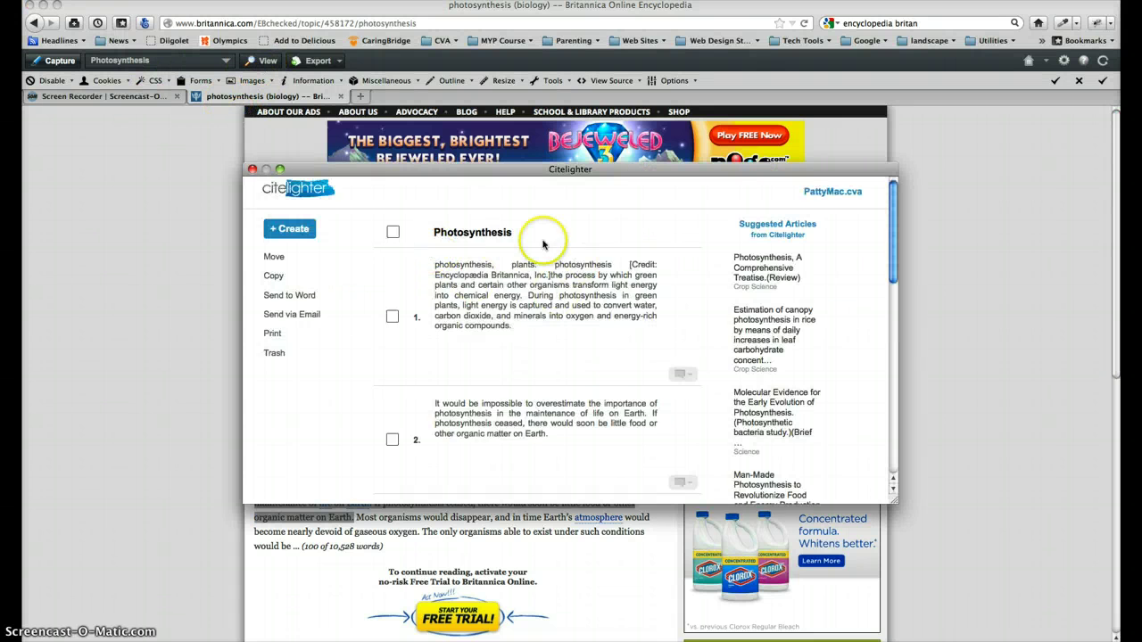
{"action": "left_click", "coordinate": [436, 270]}
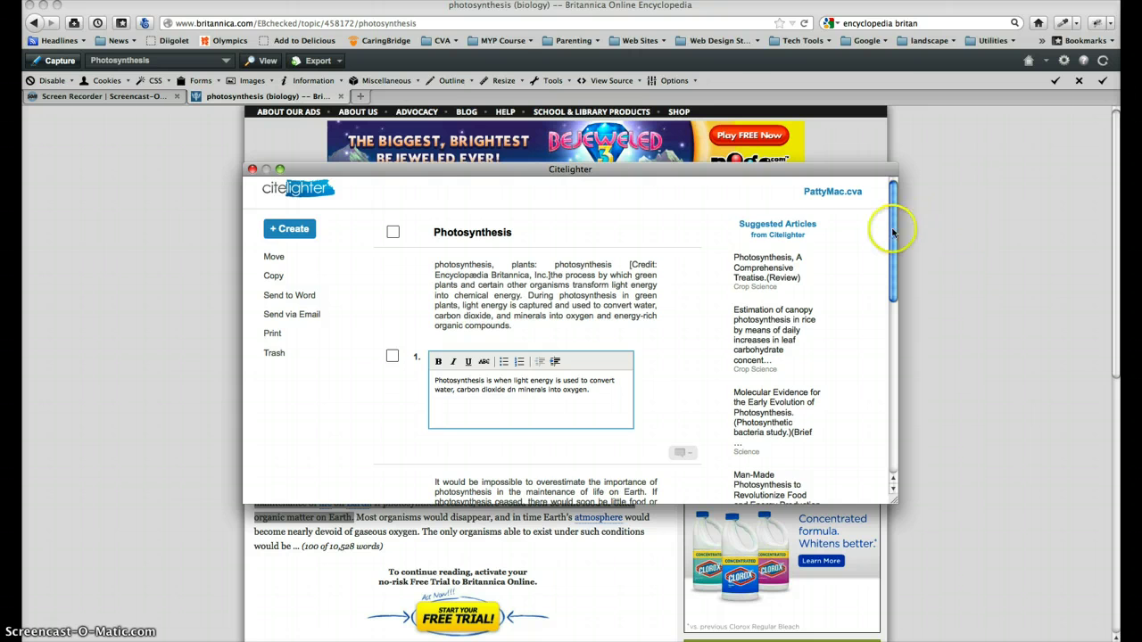
{"action": "left_click_drag", "start_coordinate": [892, 233], "coordinate": [900, 325]}
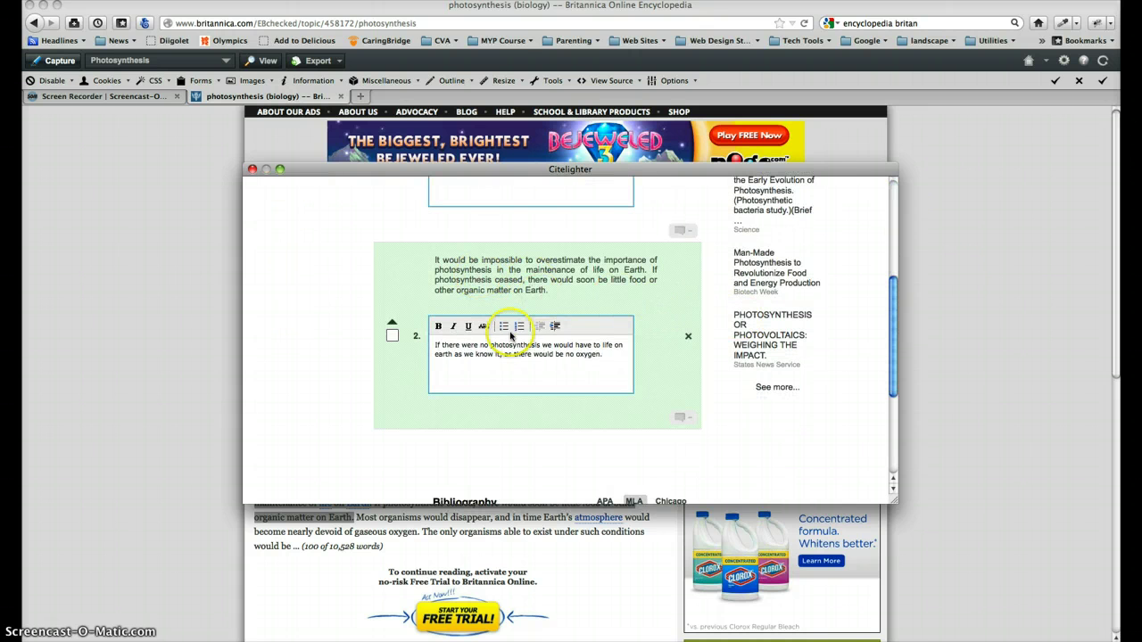
Switch the project's bibliography to APA and Chicago style to compare the citations, and set it back to MLA
{"action": "left_click", "coordinate": [893, 421]}
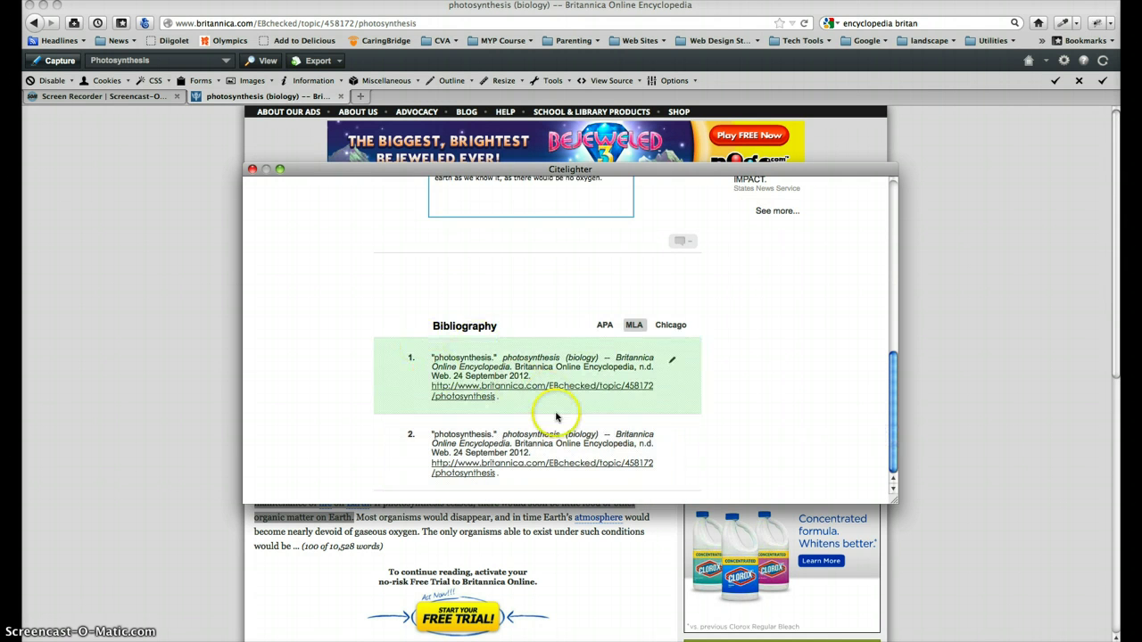
{"action": "left_click", "coordinate": [603, 327]}
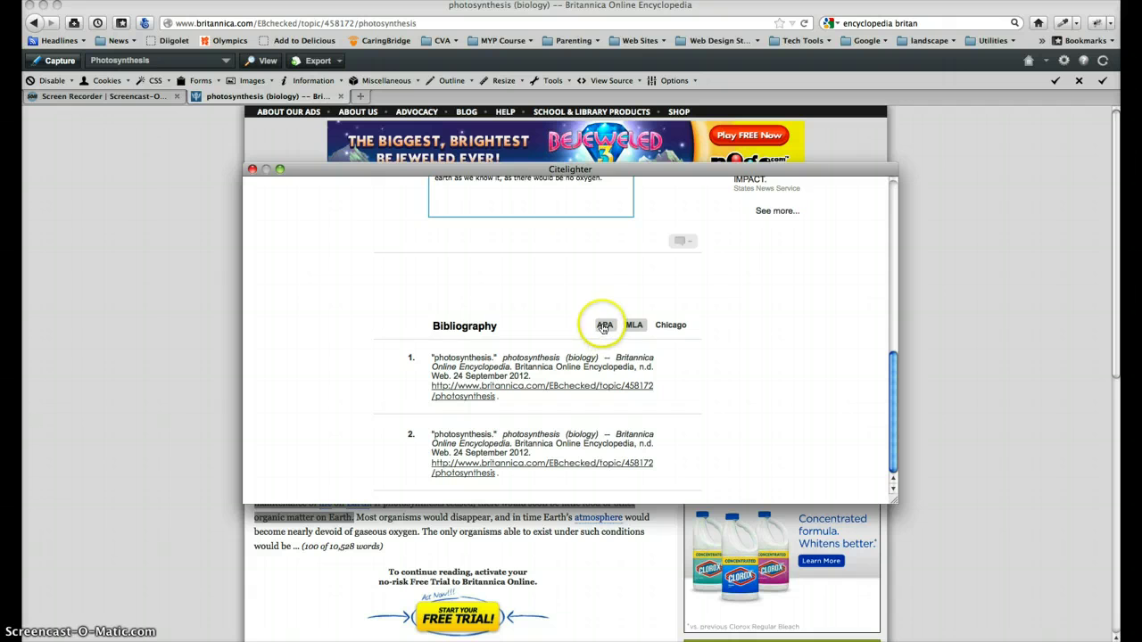
{"action": "left_click", "coordinate": [634, 344]}
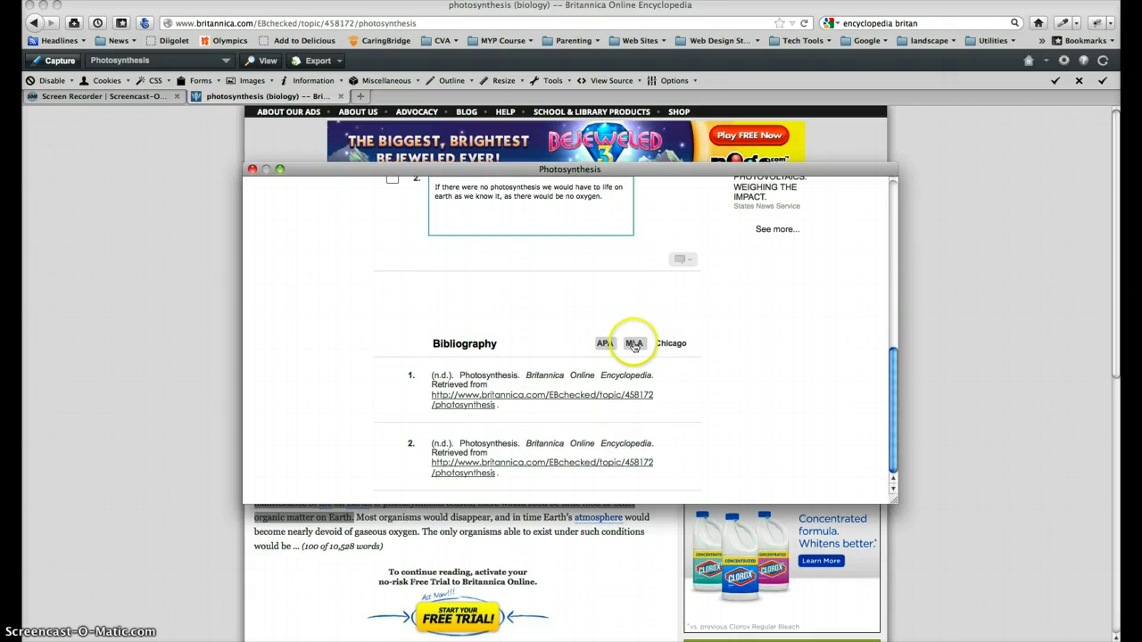
{"action": "left_click", "coordinate": [917, 252]}
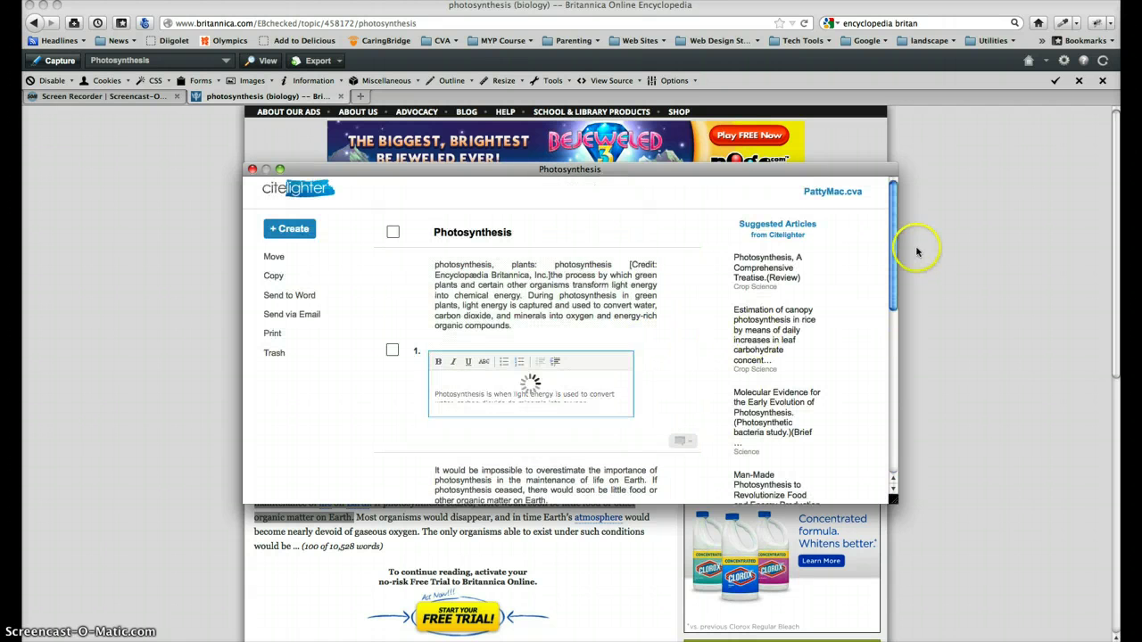
{"action": "left_click_drag", "start_coordinate": [892, 247], "coordinate": [900, 415]}
{"action": "left_click", "coordinate": [671, 348]}
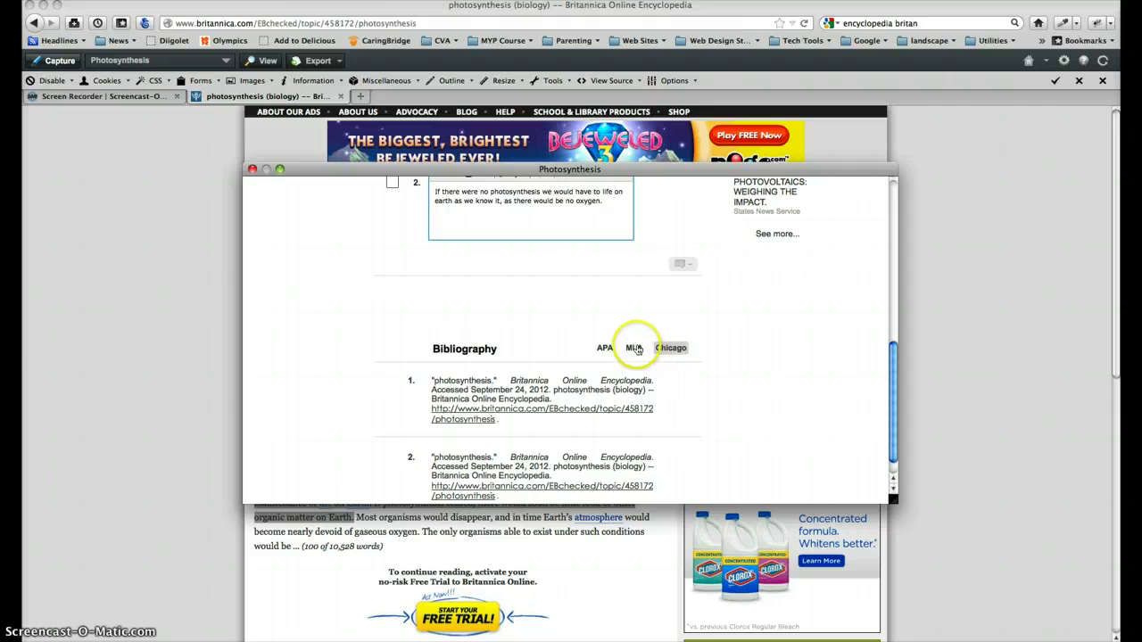
{"action": "left_click", "coordinate": [633, 348]}
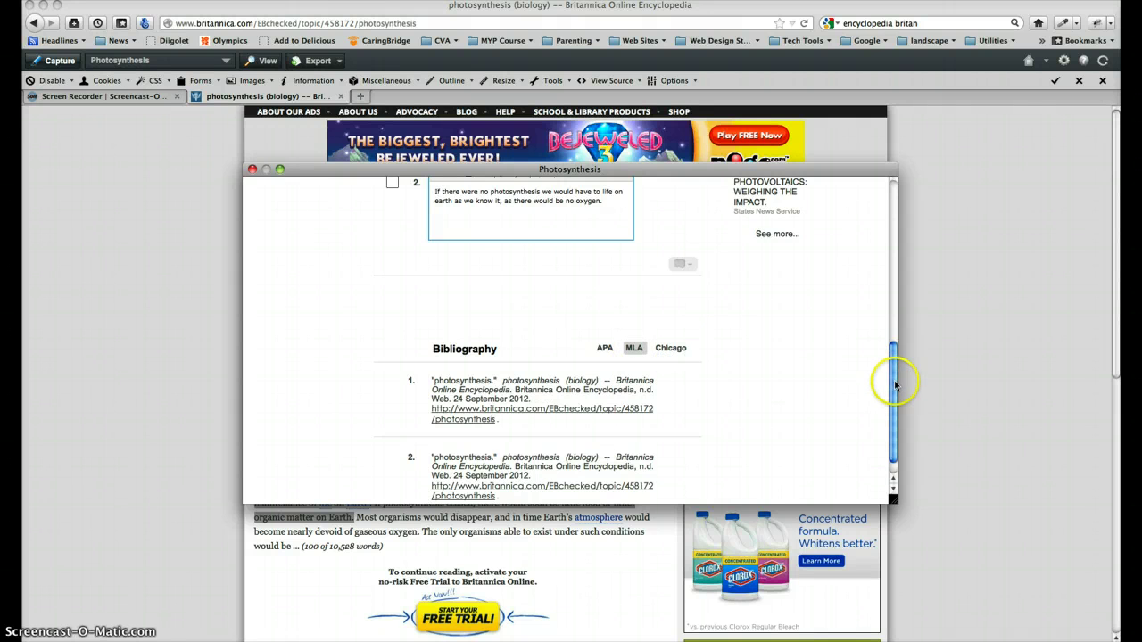
Try to send the Photosynthesis project to Word without selecting any citations
{"action": "left_click_drag", "start_coordinate": [889, 380], "coordinate": [883, 201]}
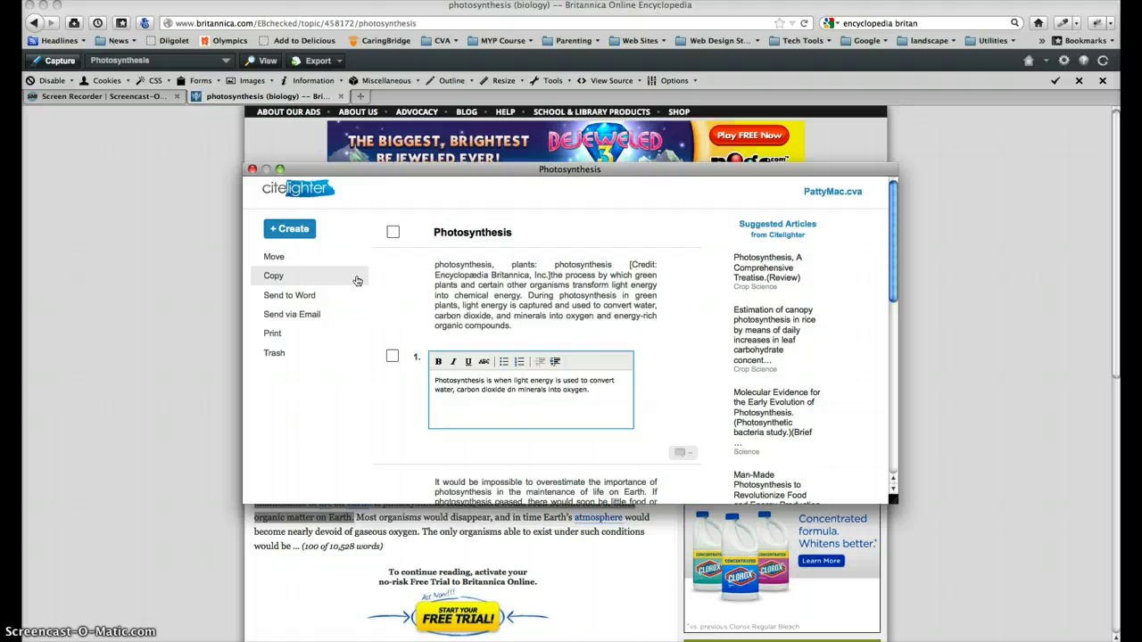
{"action": "left_click", "coordinate": [288, 300]}
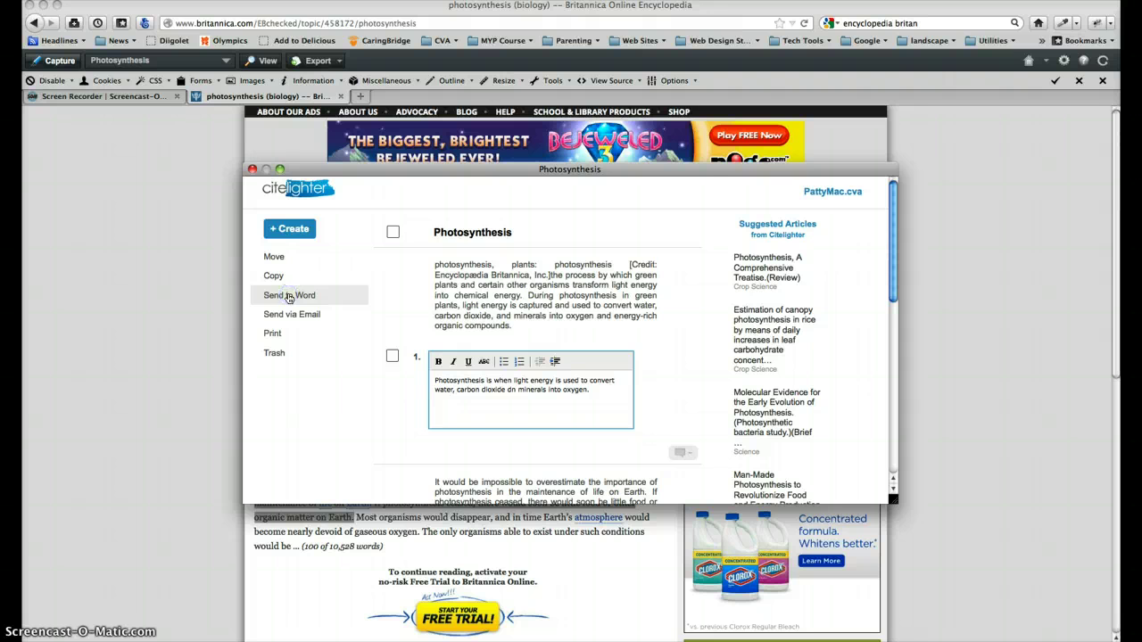
{"action": "left_click", "coordinate": [288, 299]}
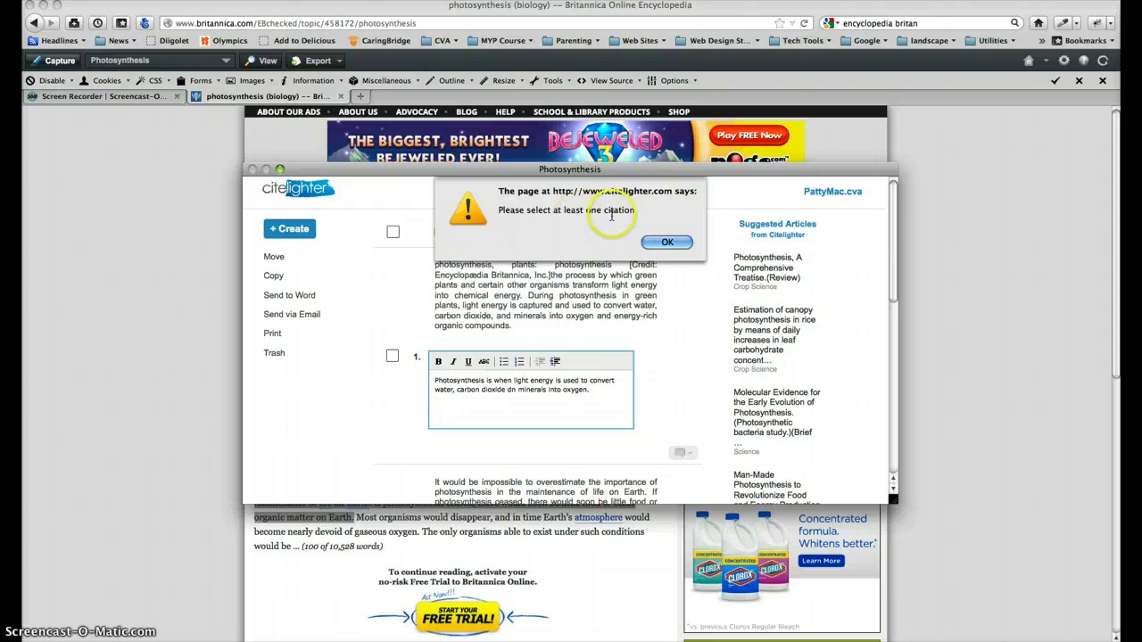
{"action": "left_click", "coordinate": [664, 244]}
Select all citations in the Photosynthesis project and check the selection through the list
{"action": "left_click", "coordinate": [393, 356]}
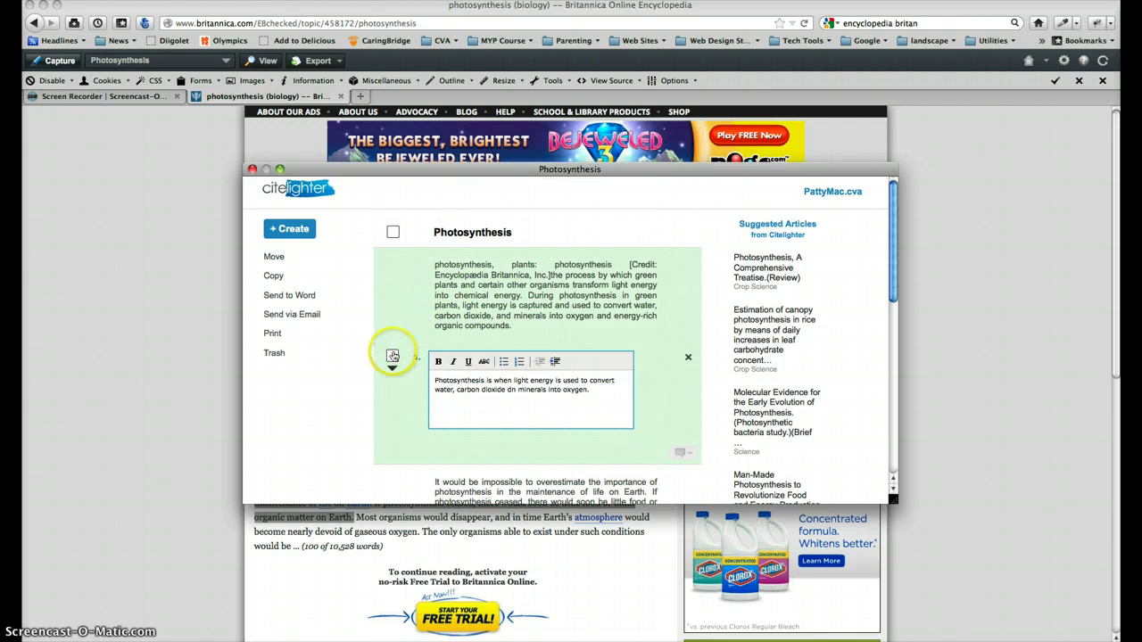
{"action": "left_click", "coordinate": [391, 232]}
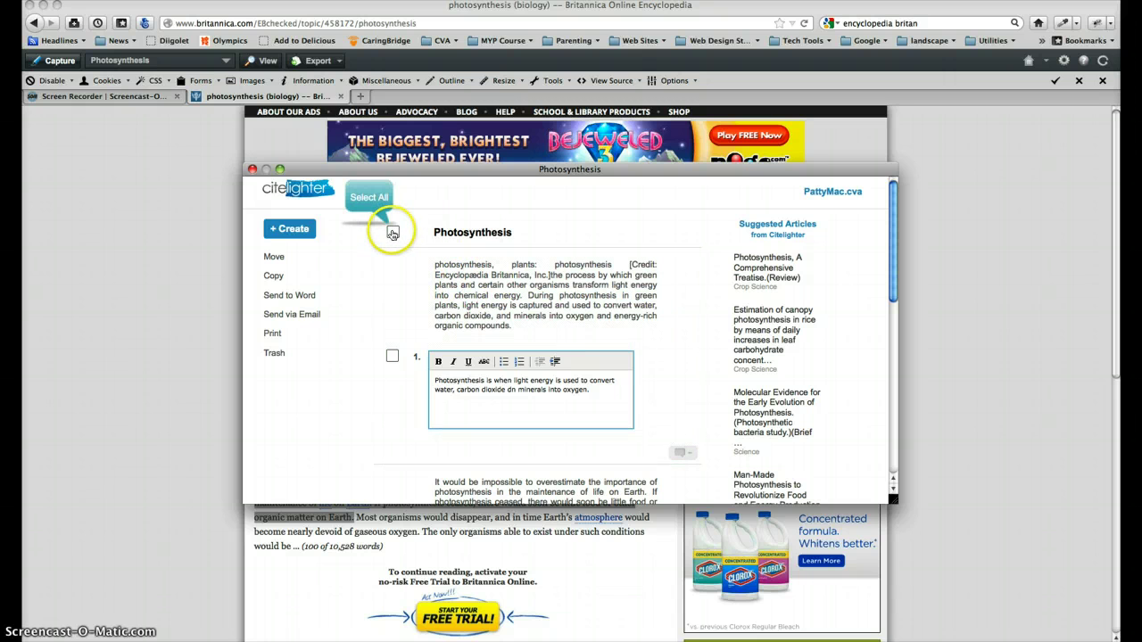
{"action": "left_click", "coordinate": [391, 232]}
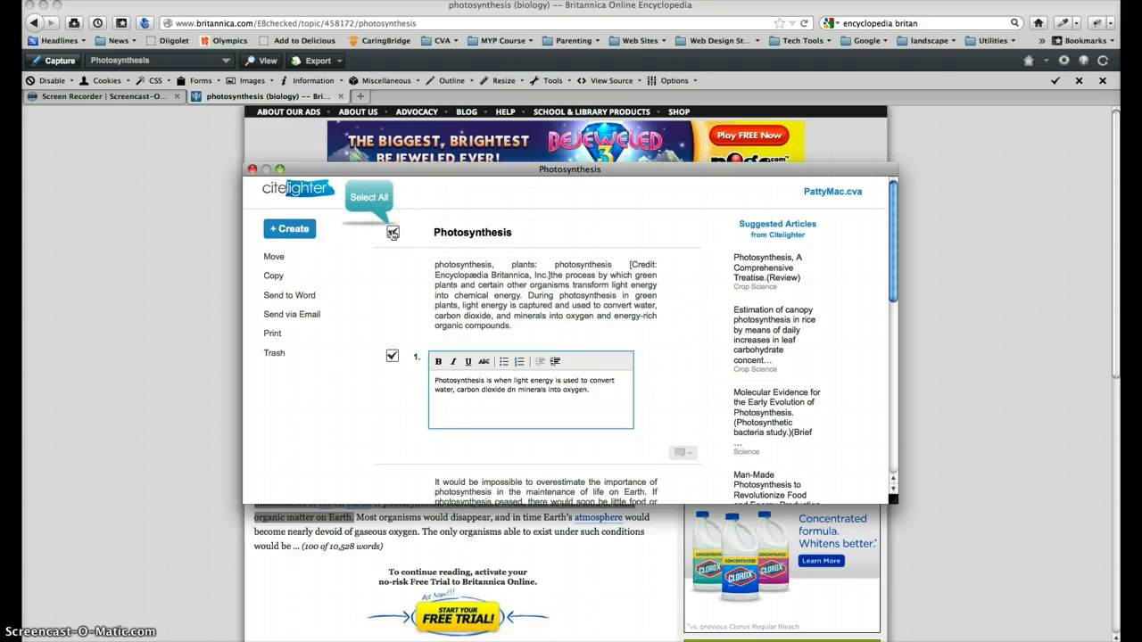
{"action": "left_click_drag", "start_coordinate": [887, 223], "coordinate": [900, 308]}
{"action": "left_click", "coordinate": [886, 208]}
{"action": "left_click", "coordinate": [680, 264]}
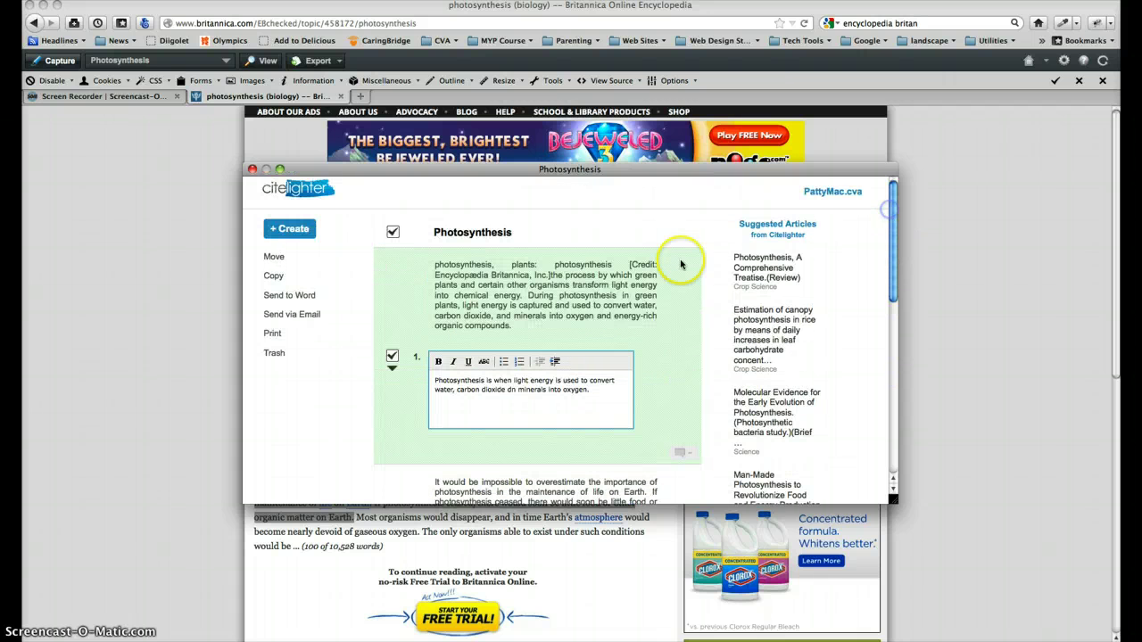
Send the selected citations to Word, decline sharing with friends, and open Photosynthesis_MLA.doc with Microsoft Word
{"action": "left_click", "coordinate": [291, 297]}
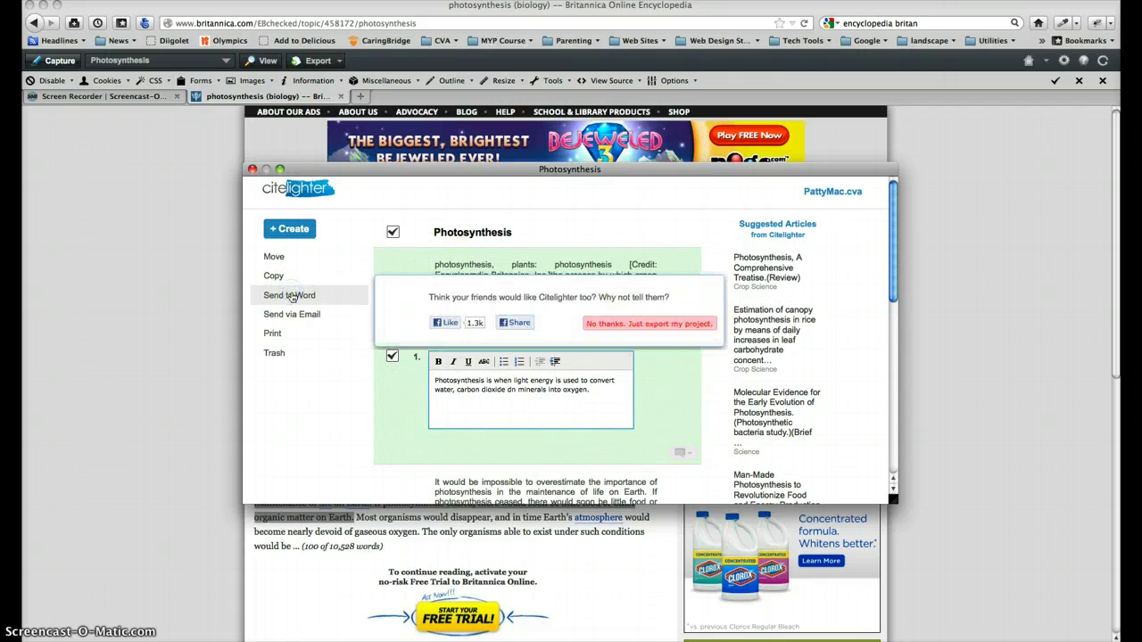
{"action": "left_click", "coordinate": [611, 324]}
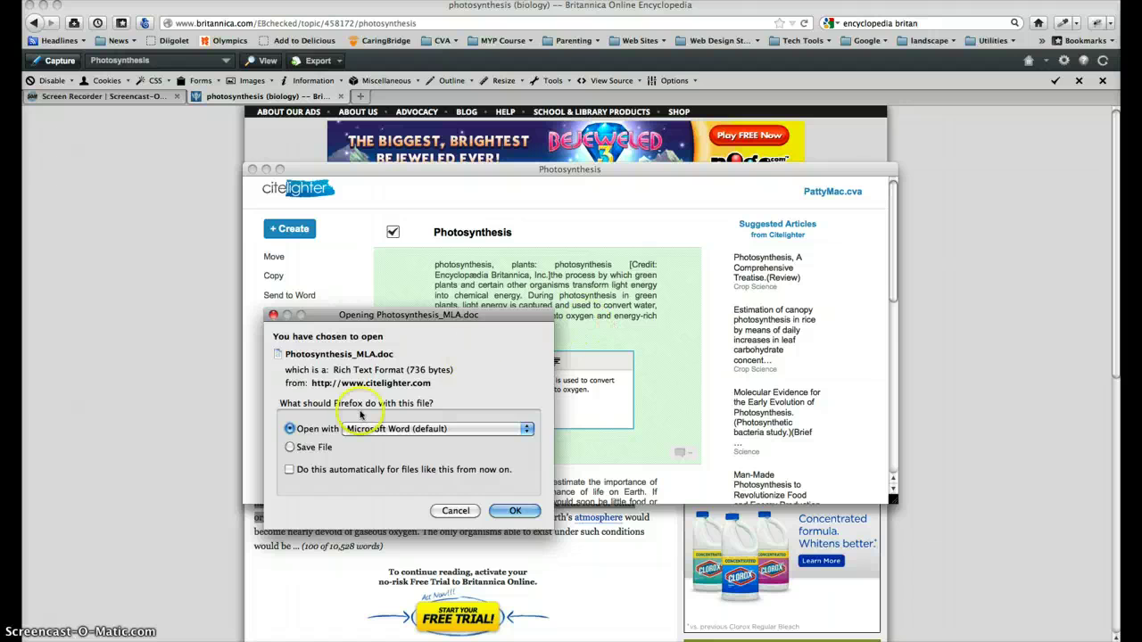
{"action": "left_click", "coordinate": [302, 437]}
{"action": "left_click", "coordinate": [514, 511]}
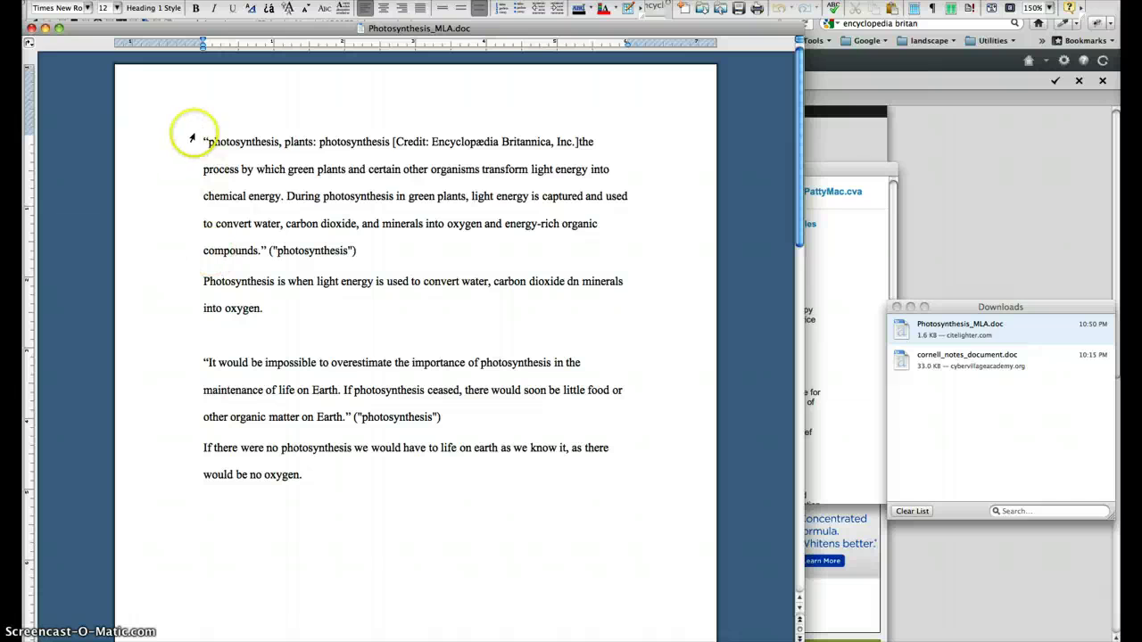
Review the exported quotations, their comments and the Bibliography page in Photosynthesis_MLA.doc
{"action": "left_click_drag", "start_coordinate": [204, 141], "coordinate": [390, 248]}
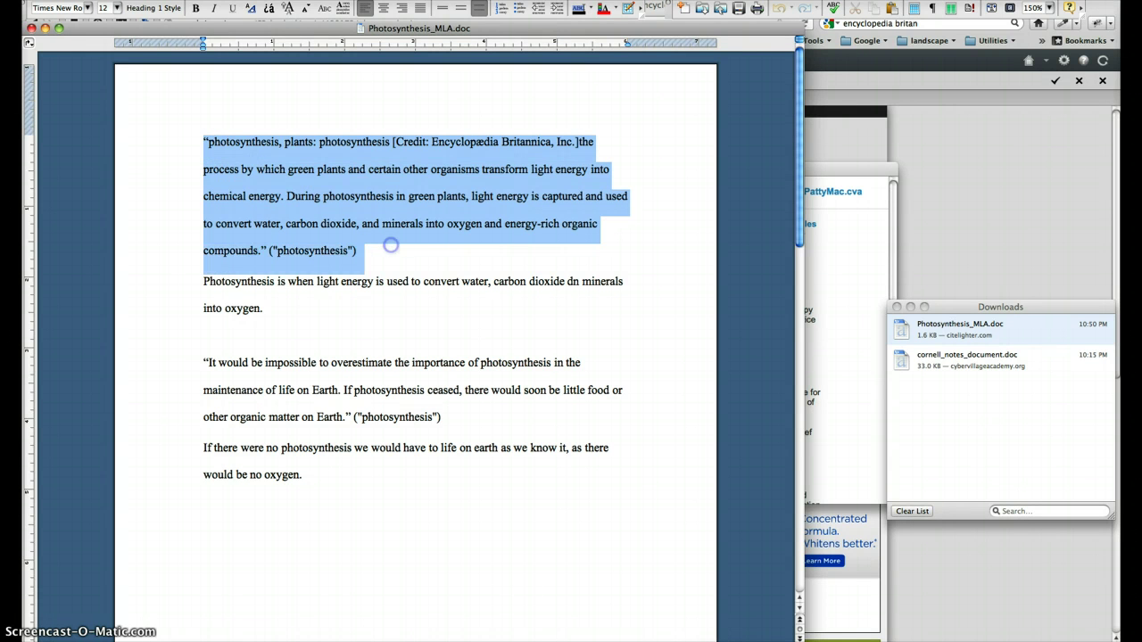
{"action": "left_click_drag", "start_coordinate": [186, 280], "coordinate": [461, 425]}
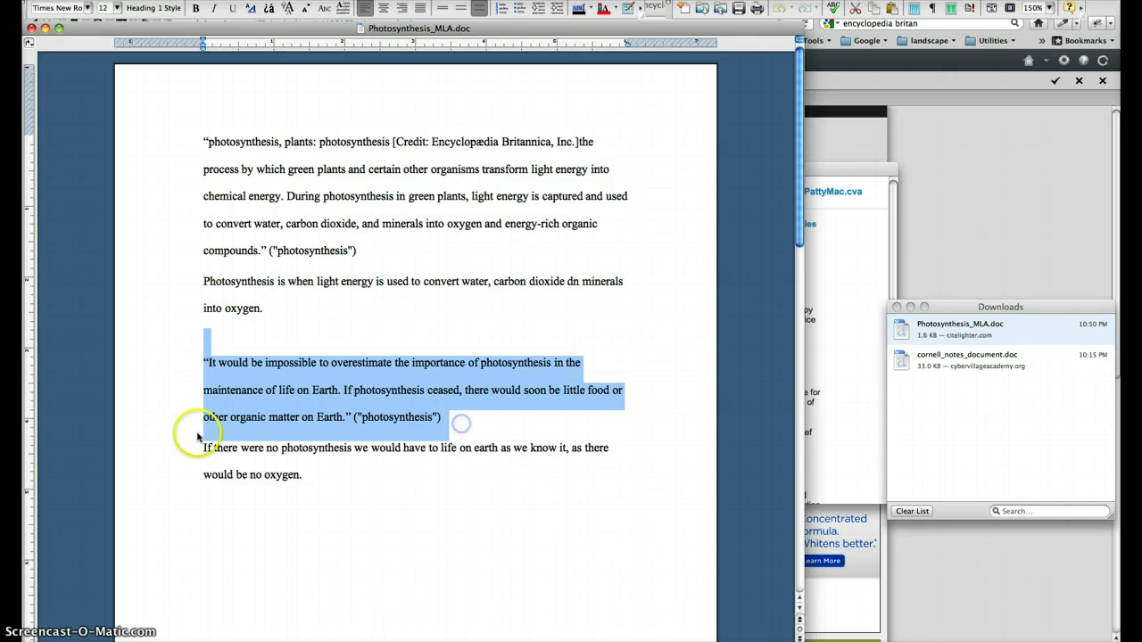
{"action": "left_click_drag", "start_coordinate": [205, 448], "coordinate": [304, 482]}
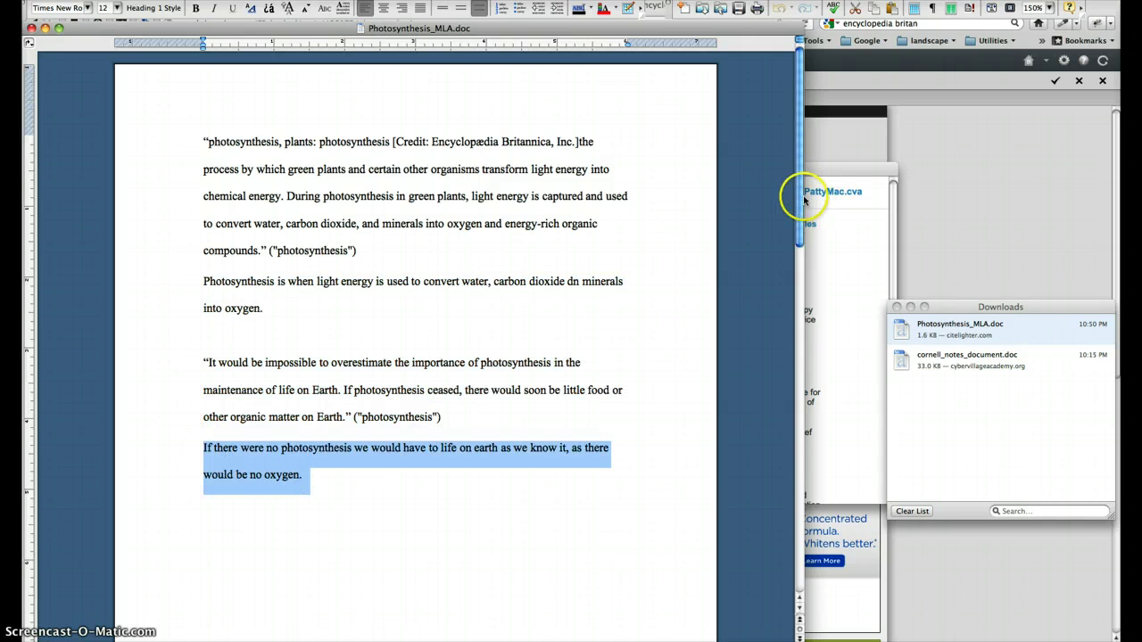
{"action": "left_click_drag", "start_coordinate": [802, 200], "coordinate": [800, 458]}
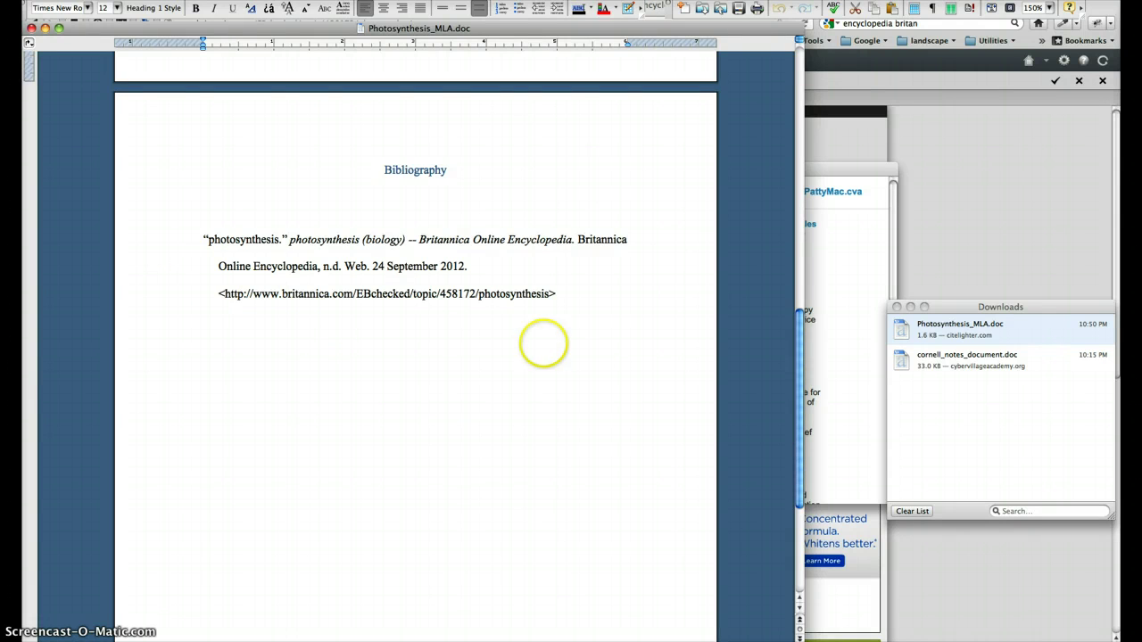
{"action": "scroll", "coordinate": [571, 354], "scroll_direction": "up", "scroll_amount": 10}
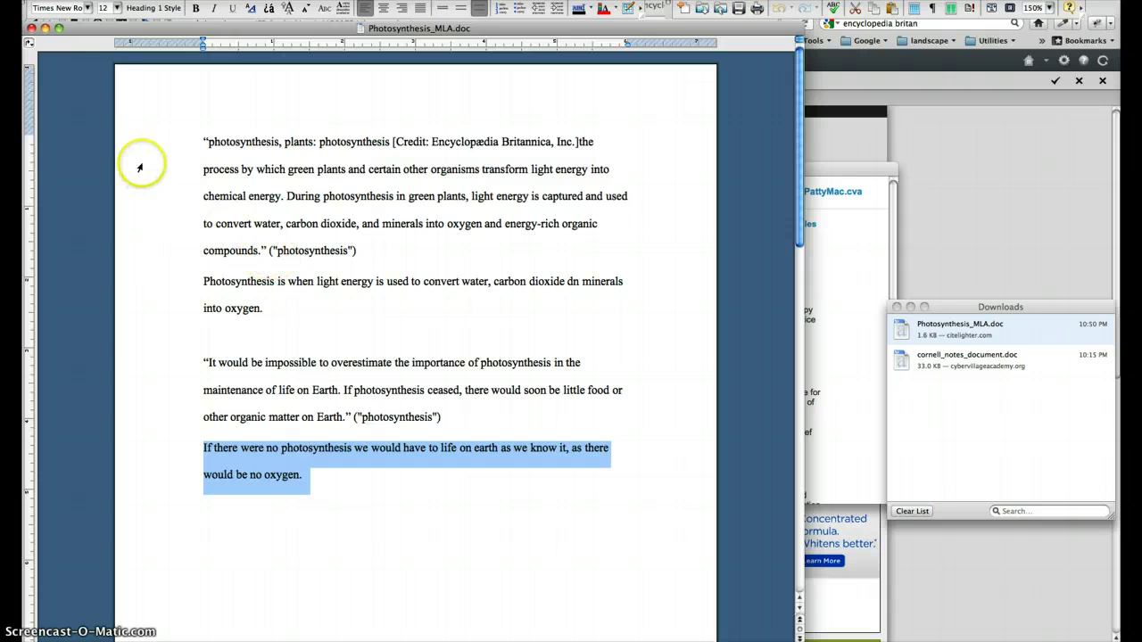
Open the print settings for the exported Word document and cancel without printing
{"action": "left_click", "coordinate": [98, 1]}
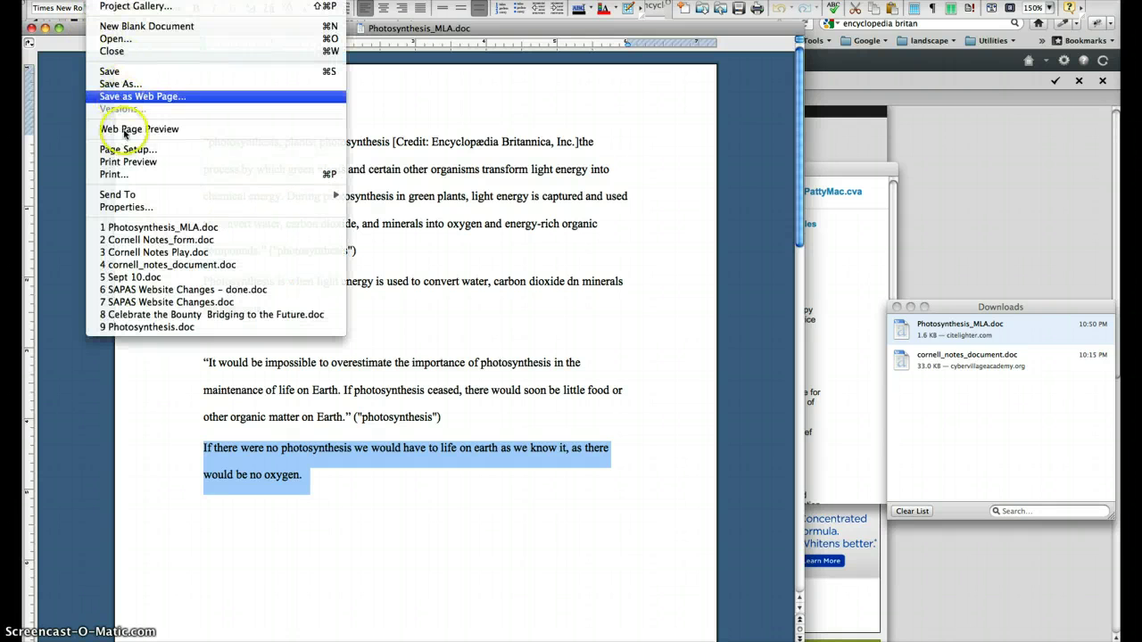
{"action": "left_click", "coordinate": [129, 175]}
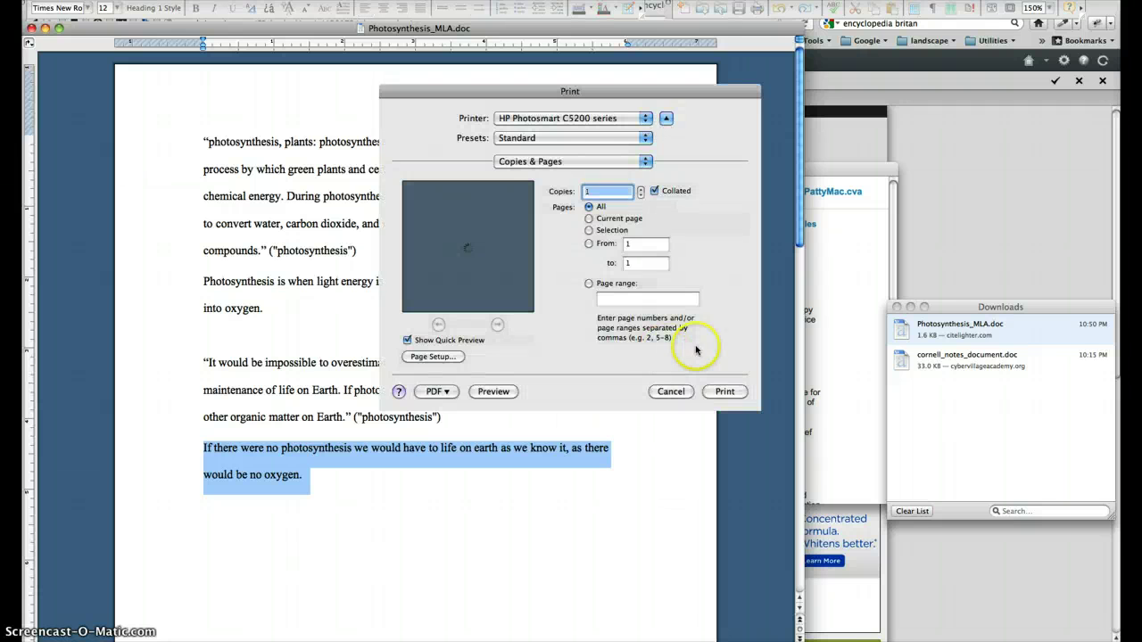
{"action": "left_click", "coordinate": [680, 393]}
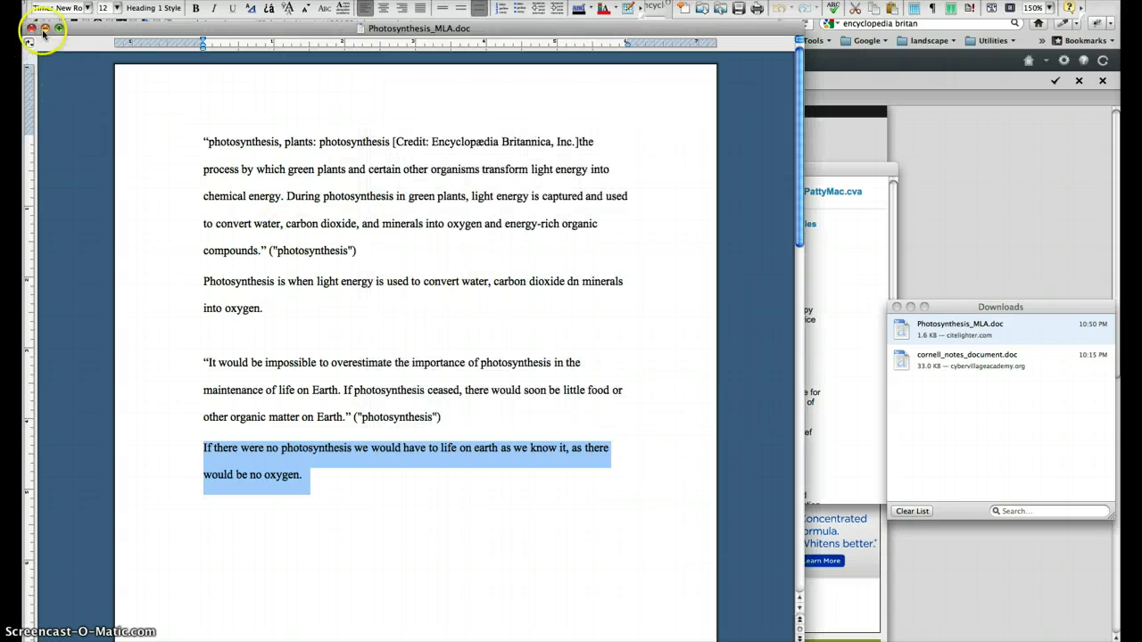
Start saving the exported document as a copy in the Documents folder, then cancel the save
{"action": "left_click", "coordinate": [107, 1]}
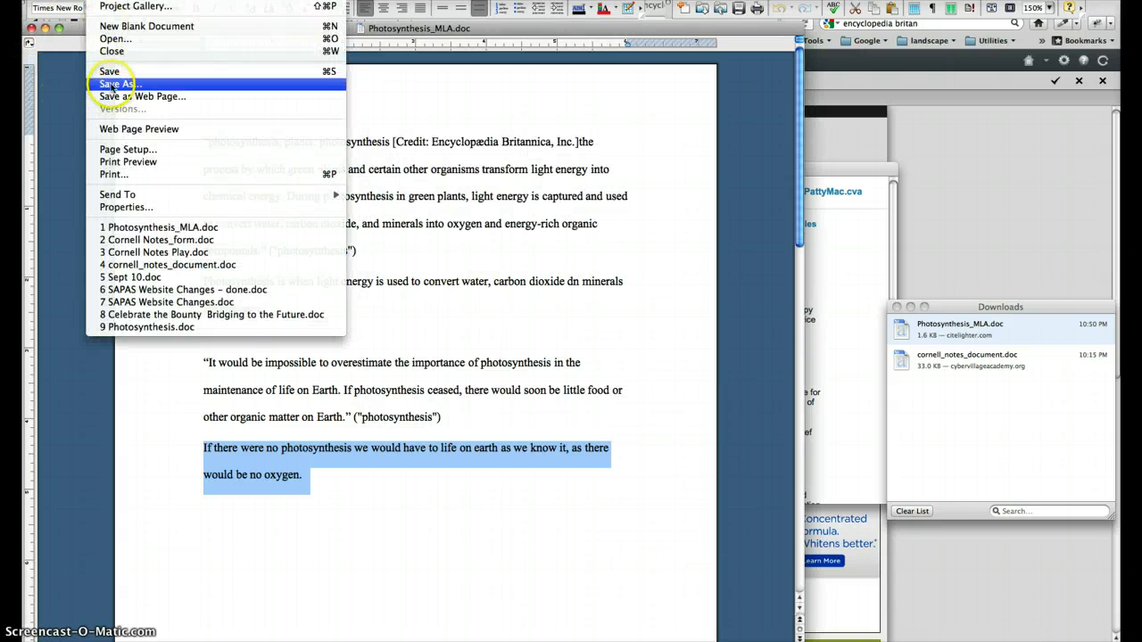
{"action": "left_click", "coordinate": [110, 85]}
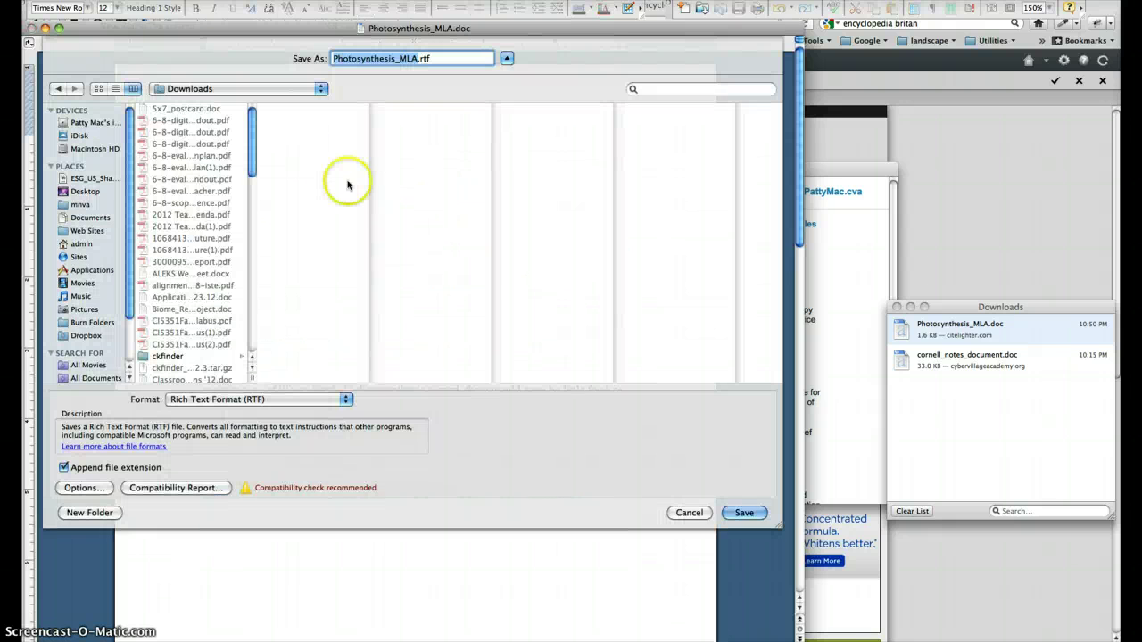
{"action": "left_click", "coordinate": [89, 218]}
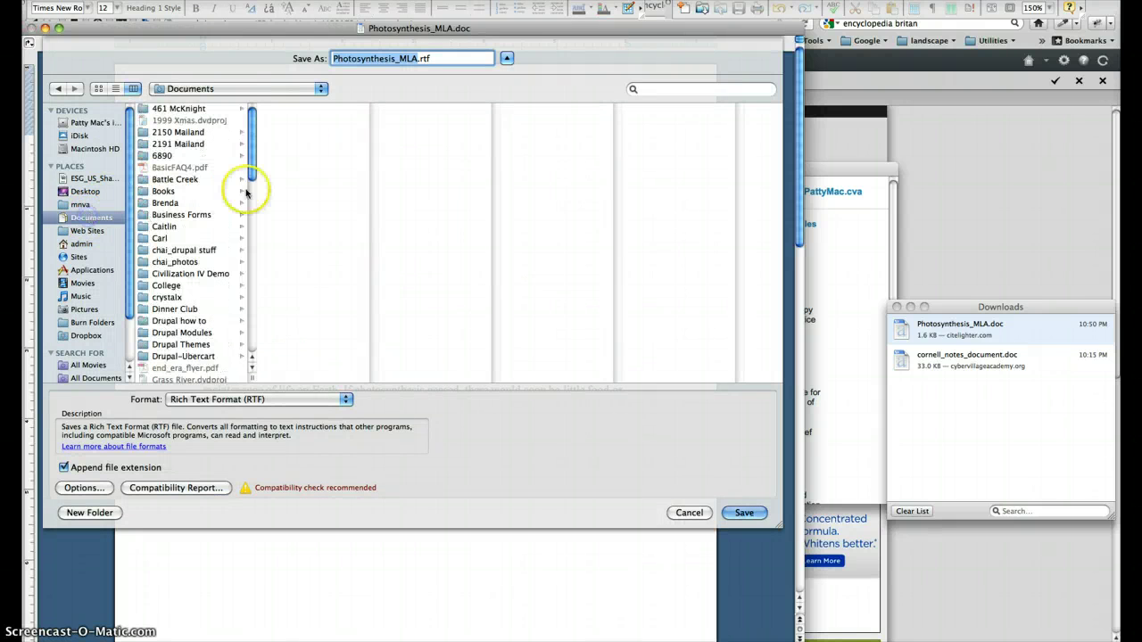
{"action": "left_click", "coordinate": [688, 512]}
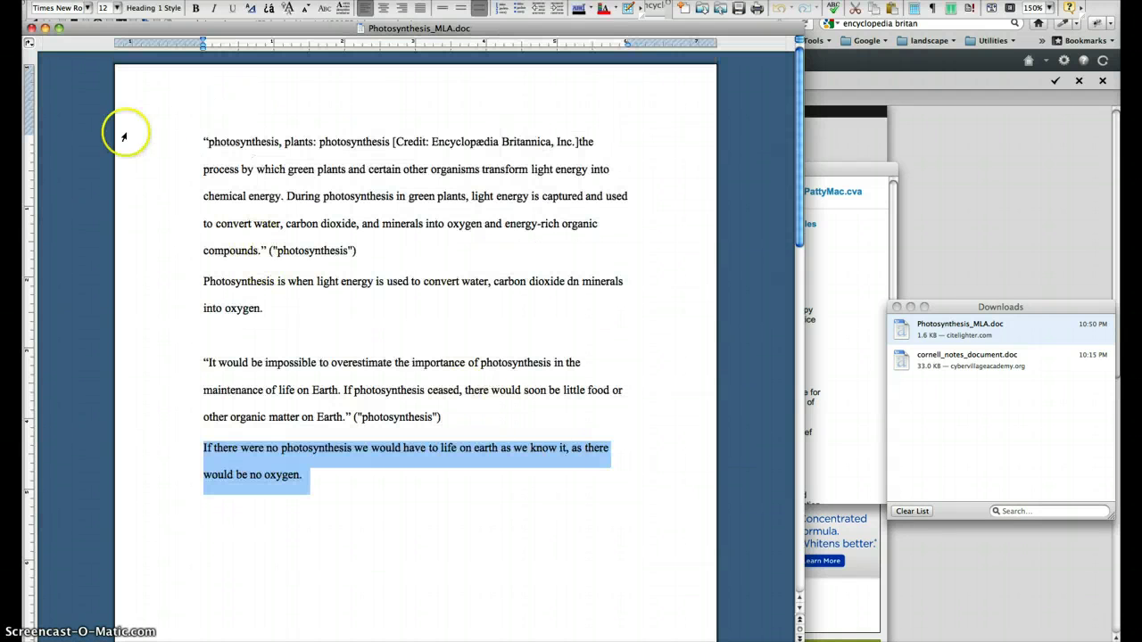
Close the exported Word document and return to the Citelighter Photosynthesis project window in Firefox
{"action": "left_click", "coordinate": [31, 28]}
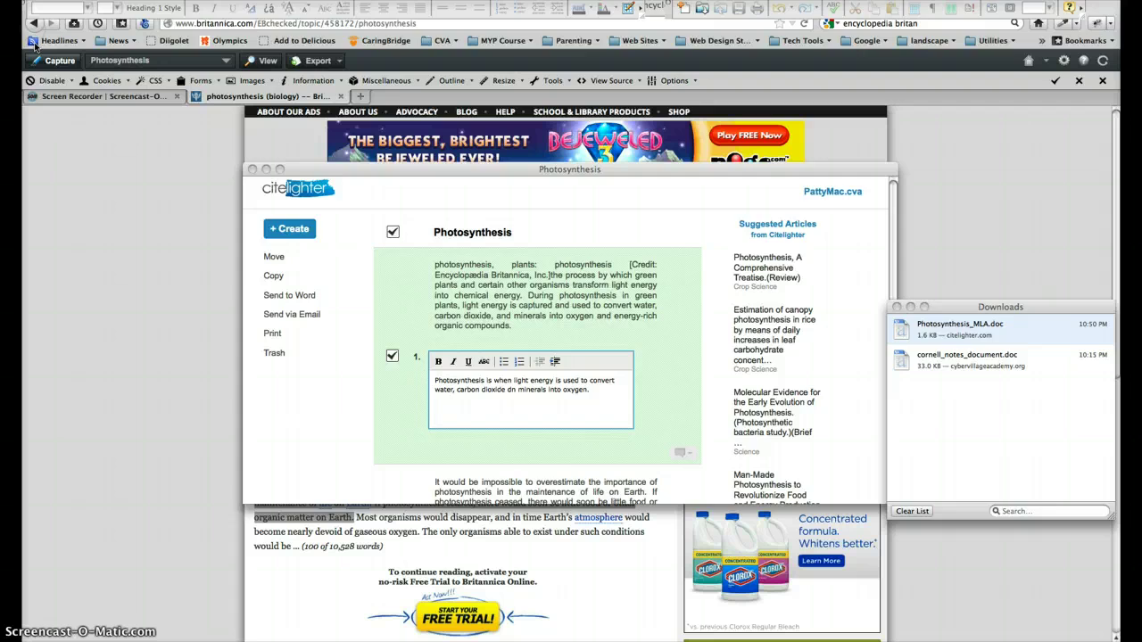
{"action": "left_click", "coordinate": [158, 174]}
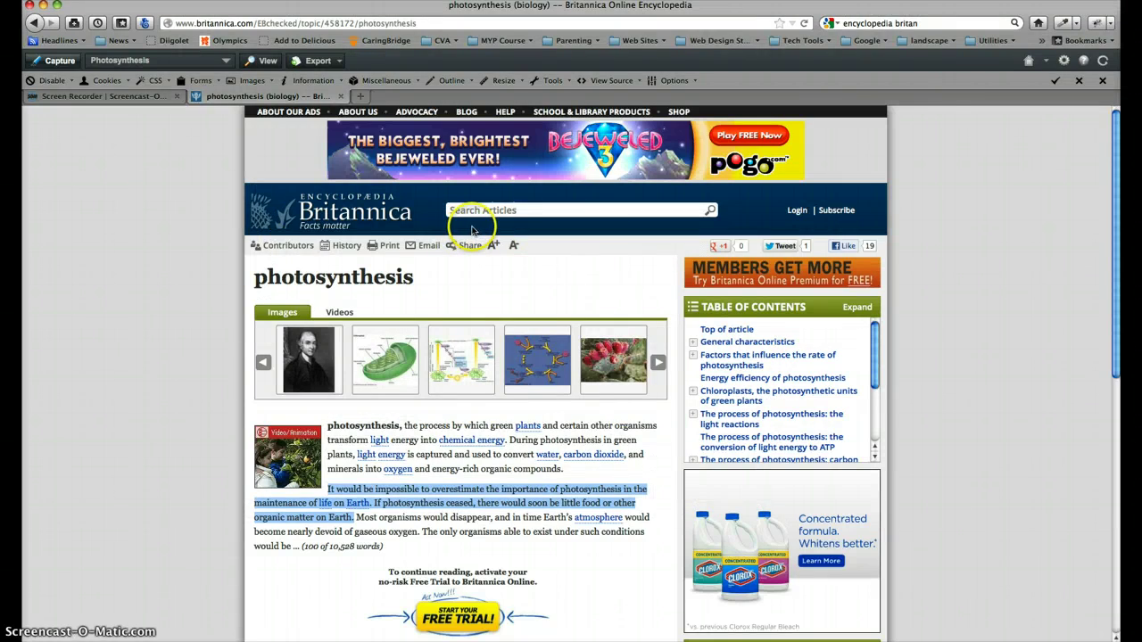
{"action": "key", "text": "F3"}
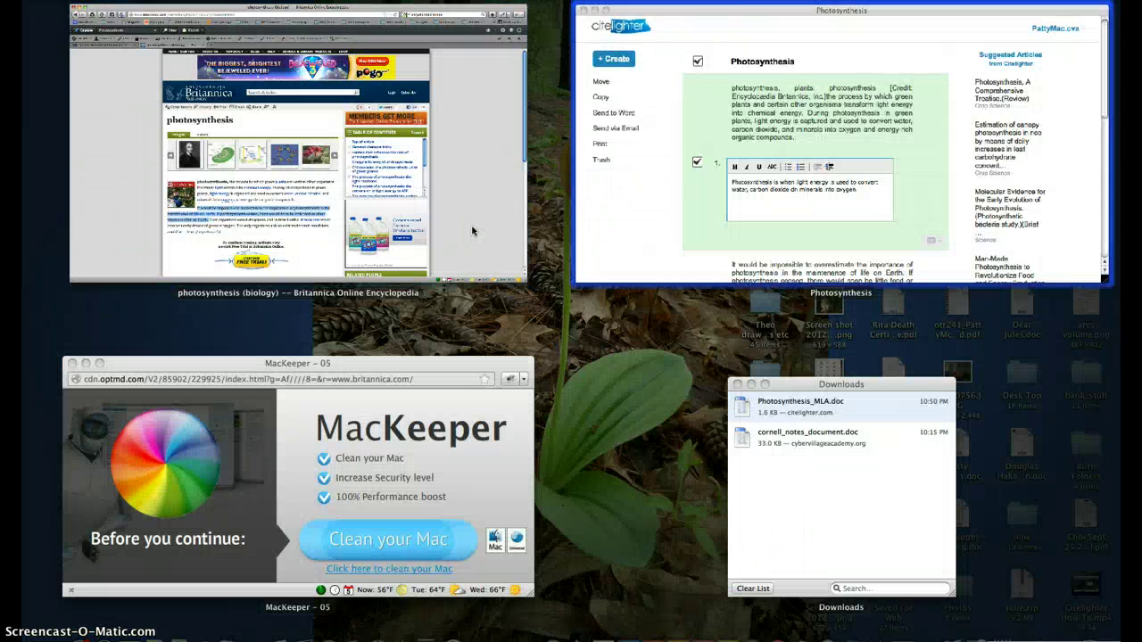
{"action": "left_click", "coordinate": [605, 210]}
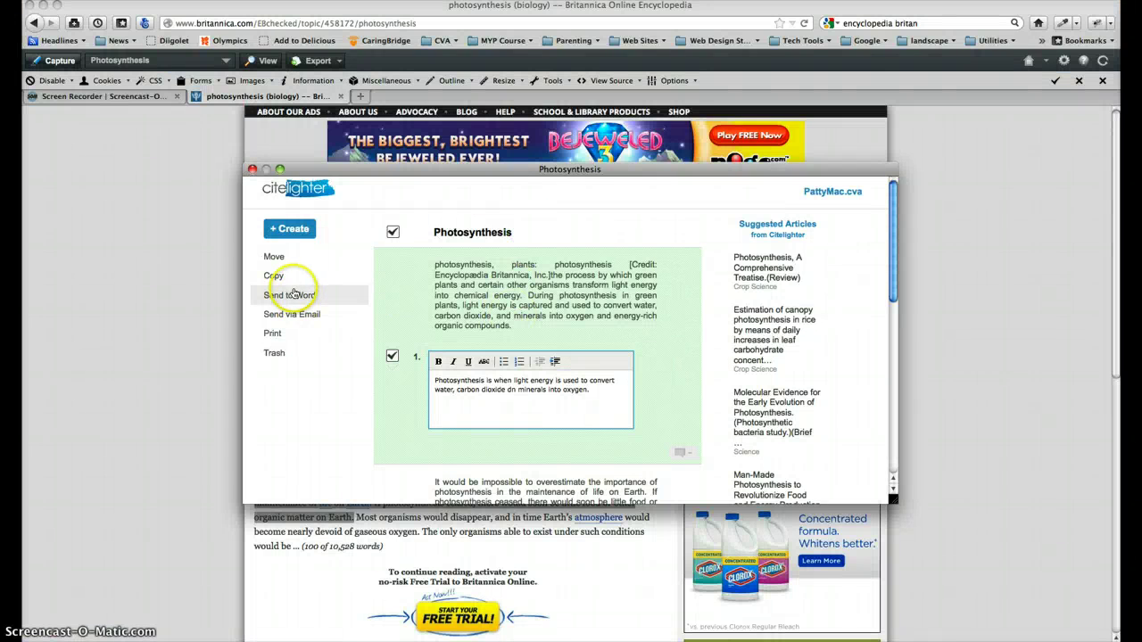
Print the selected citations directly from the Citelighter project, review the printable page's first quotation, and close that page
{"action": "left_click", "coordinate": [272, 334]}
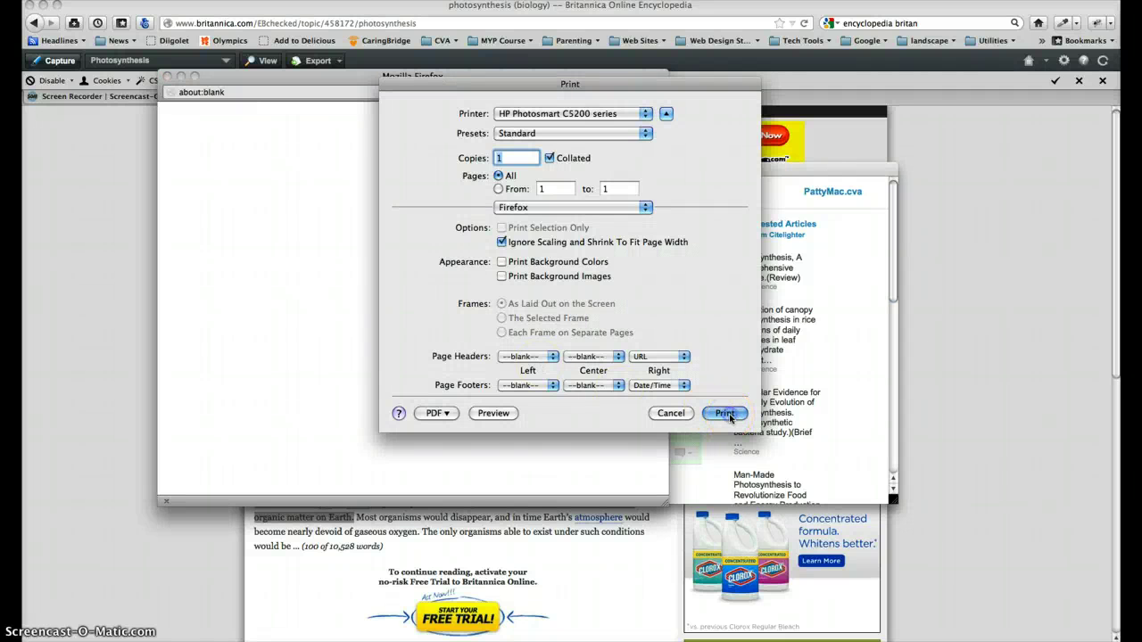
{"action": "left_click", "coordinate": [724, 413]}
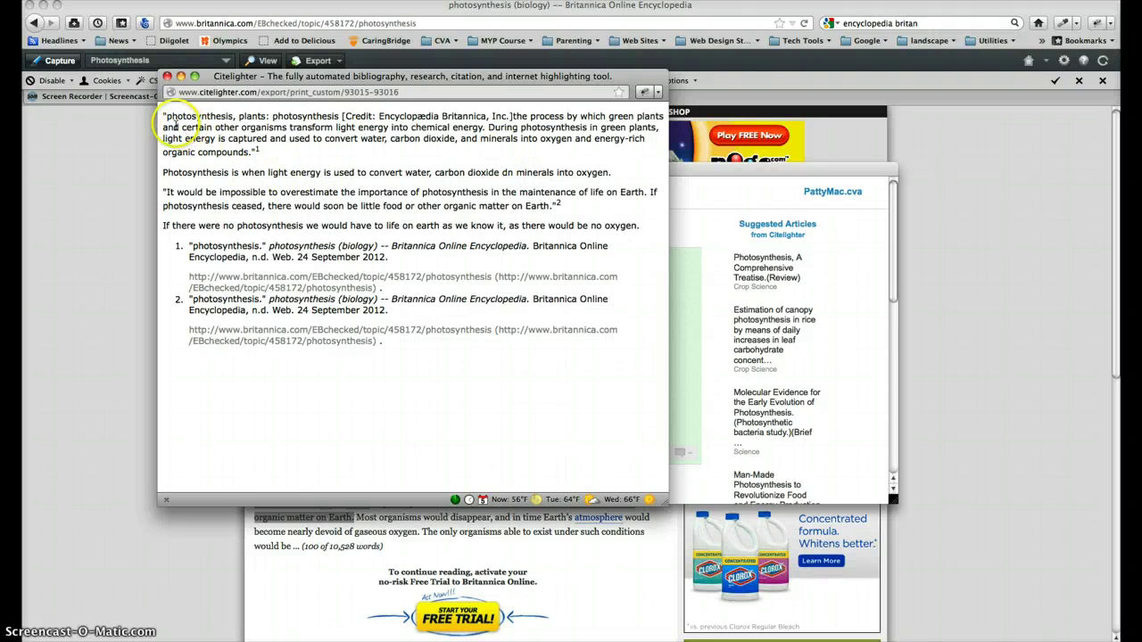
{"action": "left_click_drag", "start_coordinate": [164, 116], "coordinate": [265, 145]}
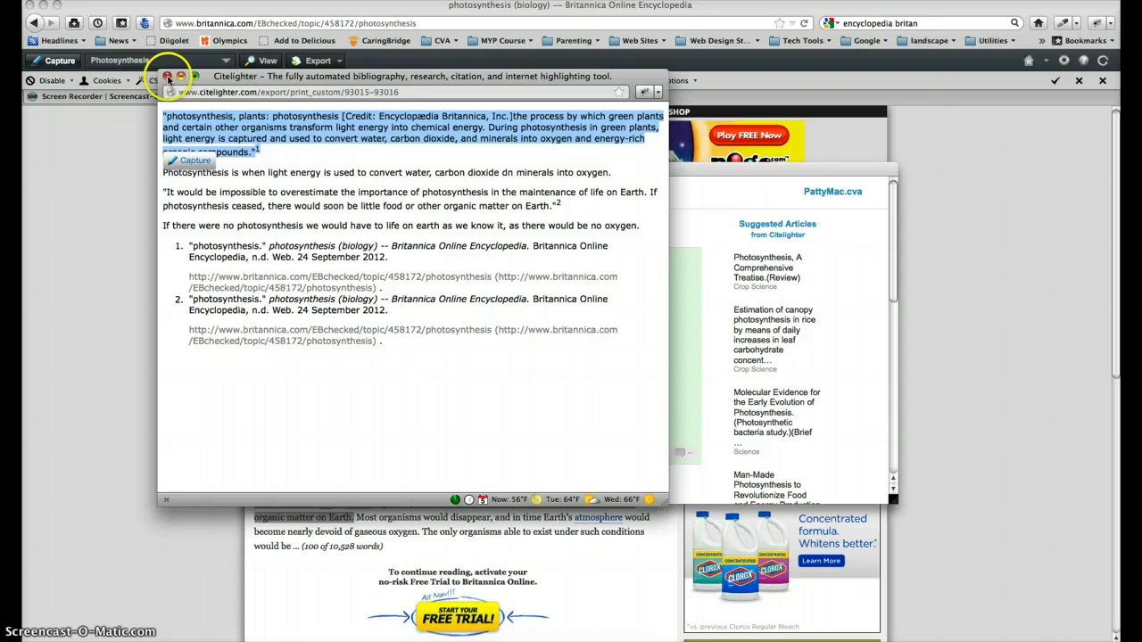
{"action": "left_click", "coordinate": [167, 78]}
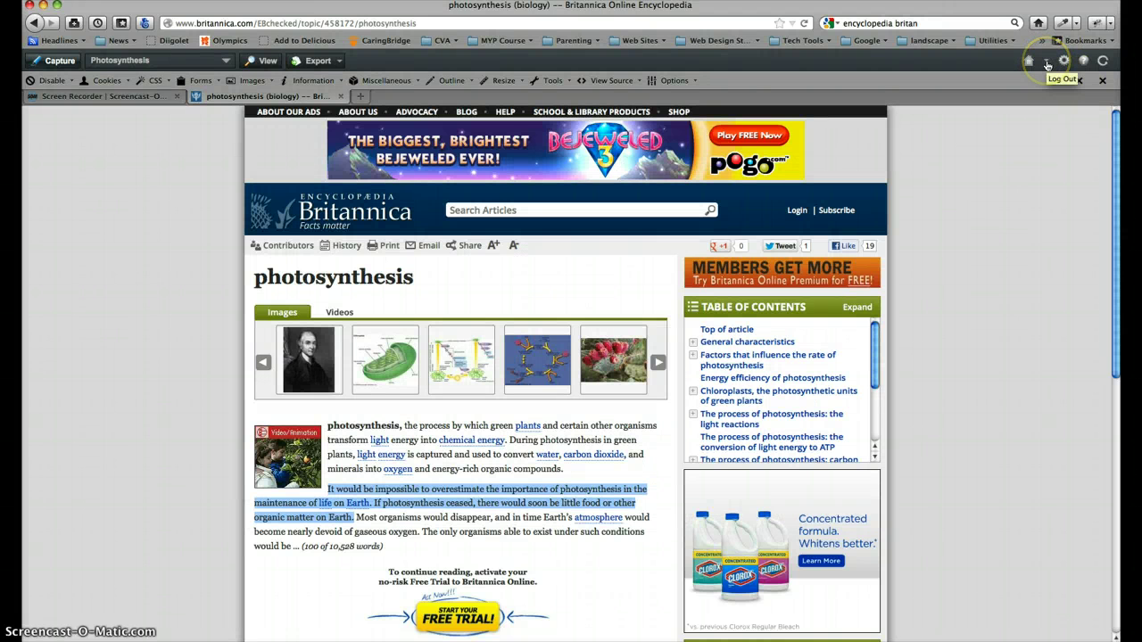
Log out of the Citelighter account from the toolbar
{"action": "left_click", "coordinate": [1048, 64]}
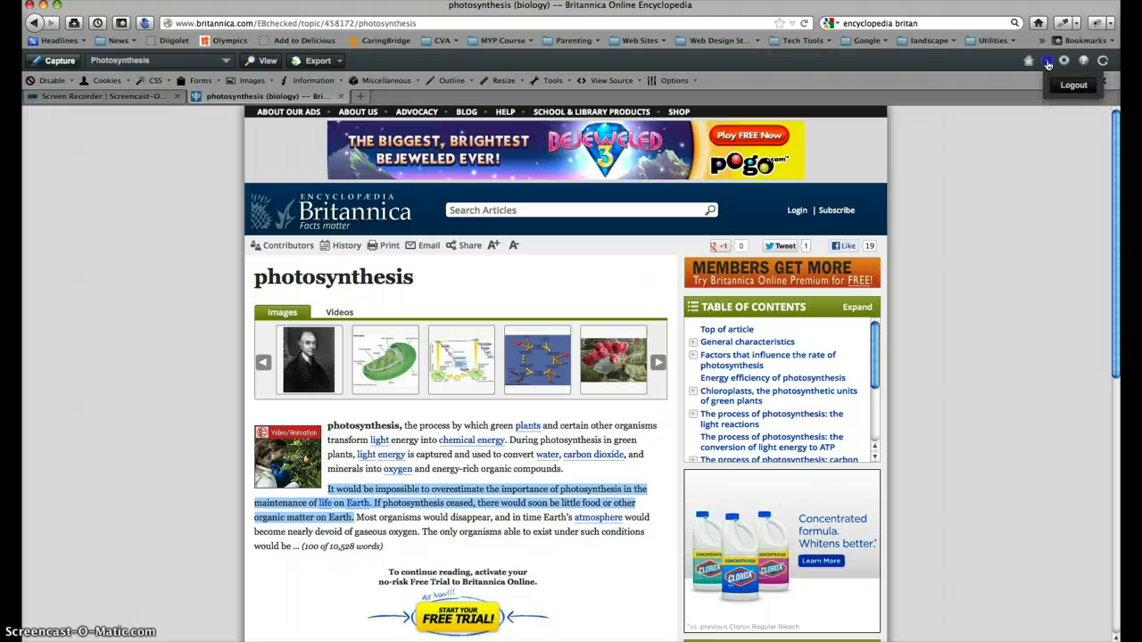
{"action": "left_click", "coordinate": [1074, 87]}
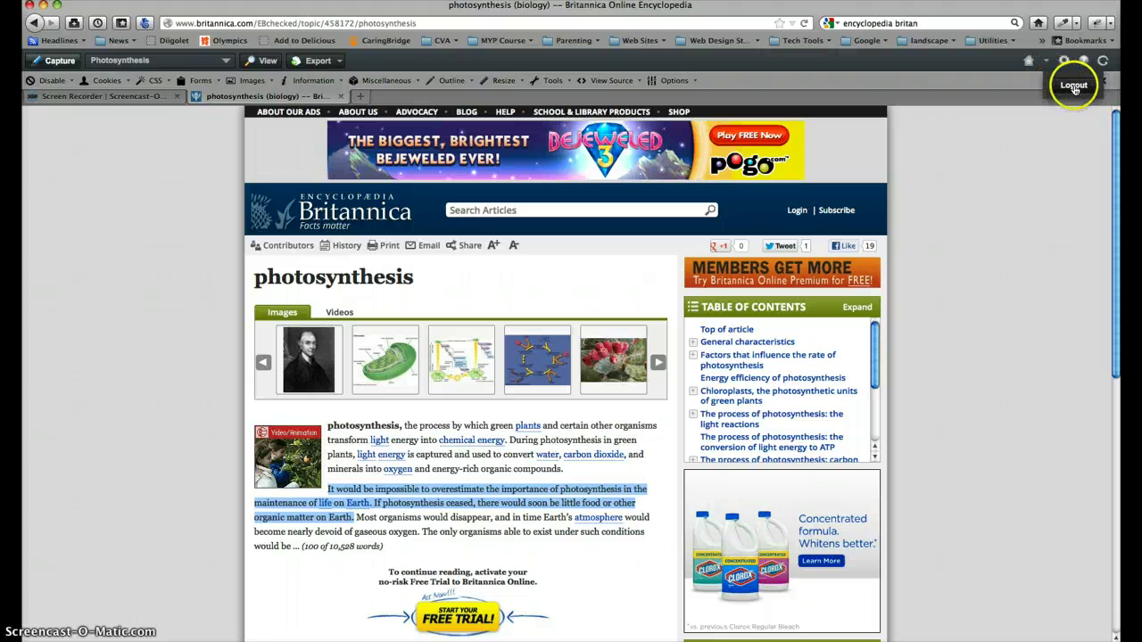